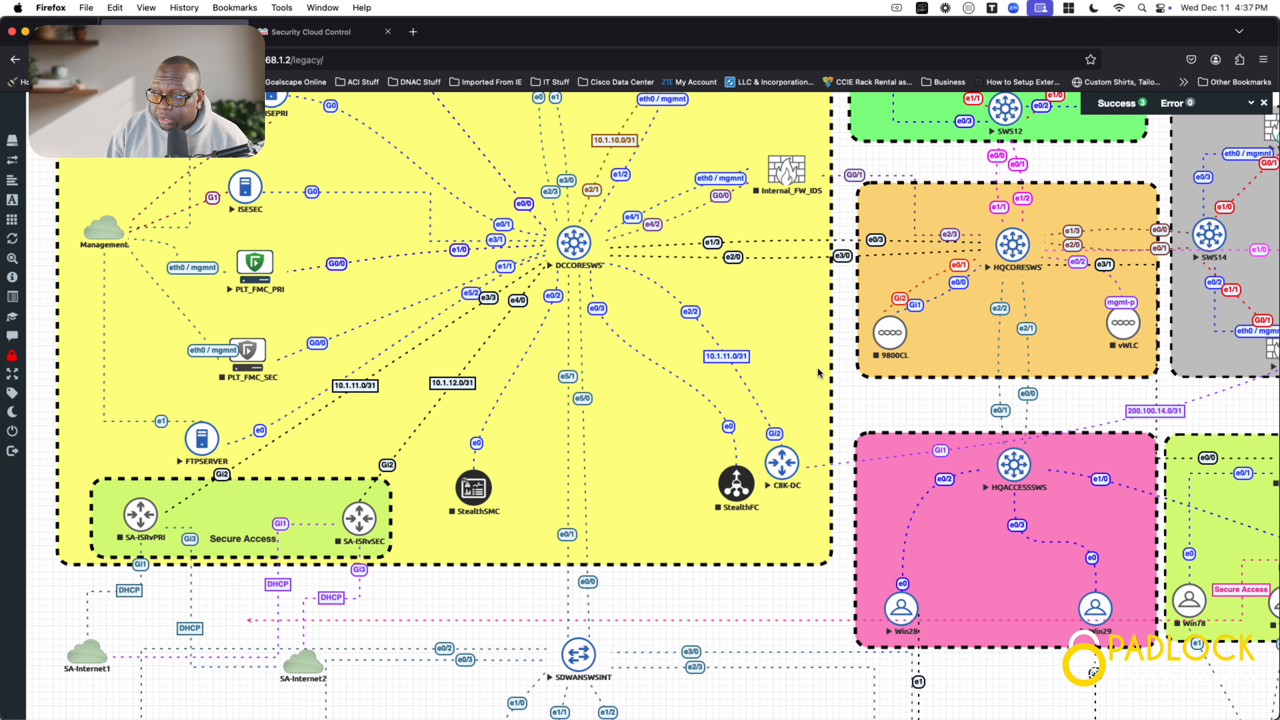
Step: Scroll and pan the EVE-NG canvas to the vManager1–3, vSmart1–2 and vBond1–2 controller block
{"action": "scroll", "coordinate": [797, 393], "scroll_direction": "up", "scroll_amount": 5}
{"action": "scroll", "coordinate": [797, 394], "scroll_direction": "right", "scroll_amount": 3}
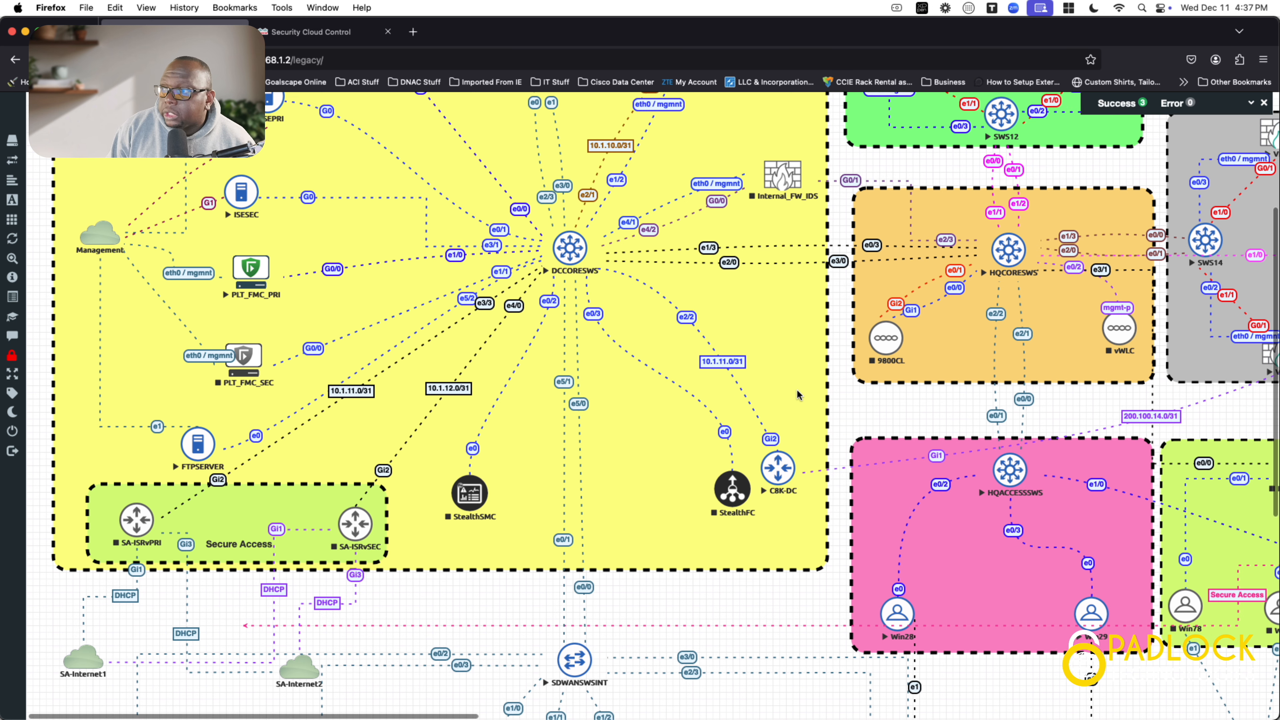
{"action": "scroll", "coordinate": [797, 393], "scroll_direction": "down", "scroll_amount": 10}
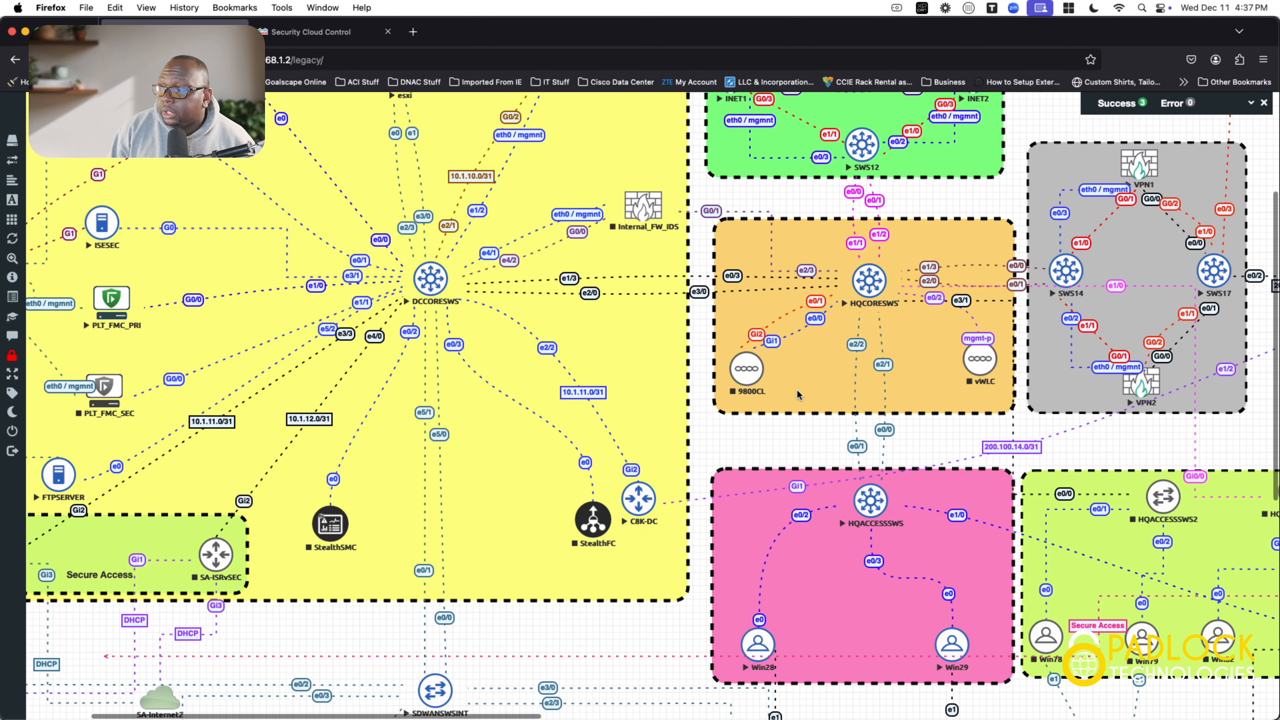
{"action": "scroll", "coordinate": [797, 394], "scroll_direction": "left", "scroll_amount": 3}
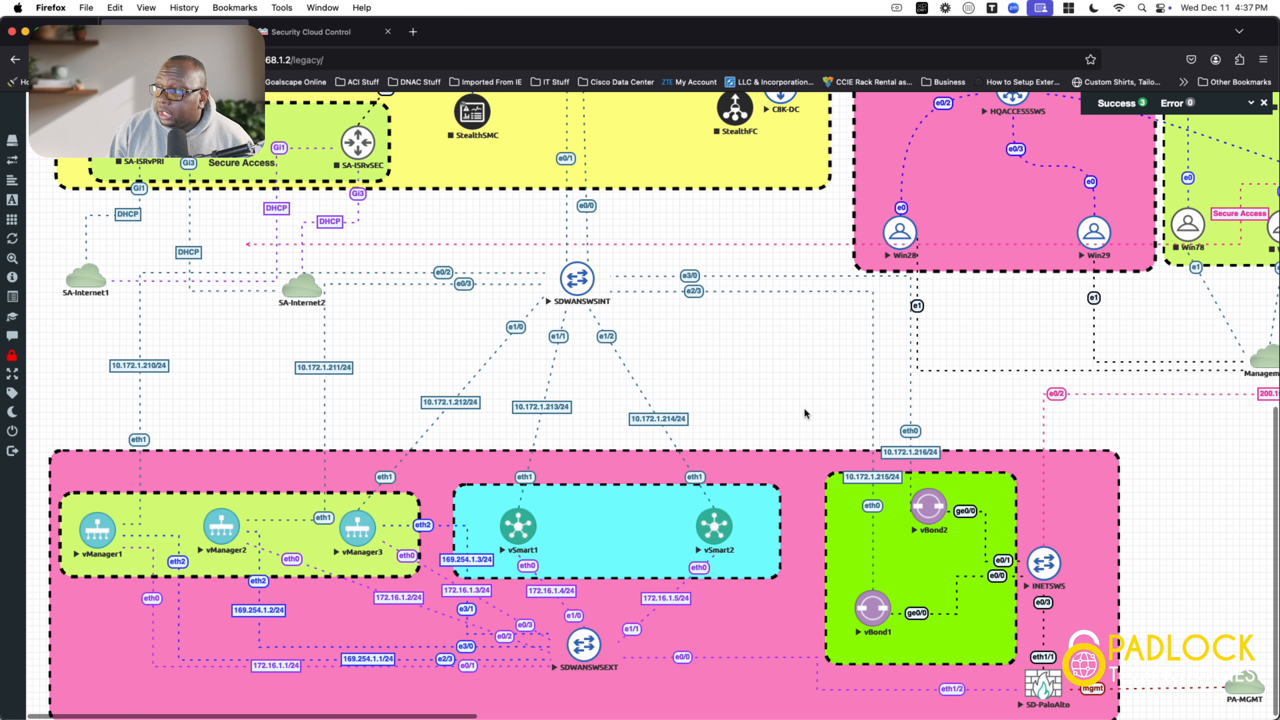
{"action": "left_click_drag", "start_coordinate": [1133, 562], "coordinate": [646, 489]}
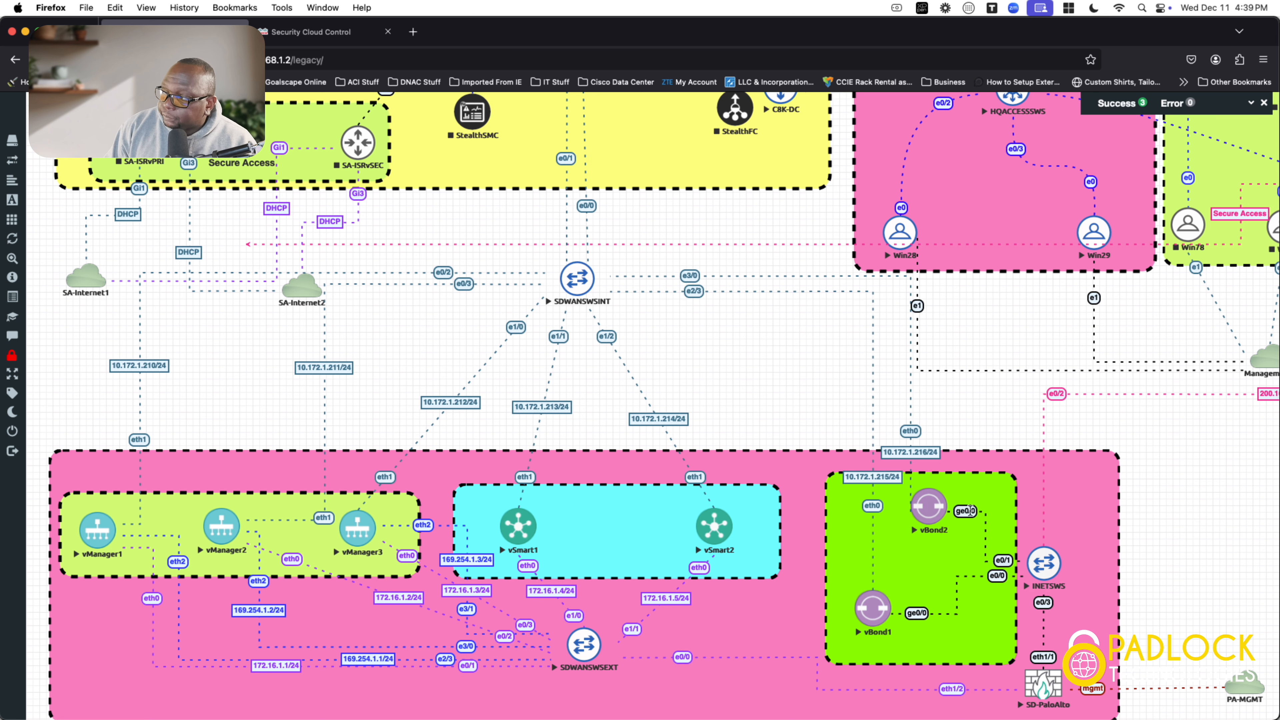
{"action": "scroll", "coordinate": [969, 510], "scroll_direction": "right", "scroll_amount": 5}
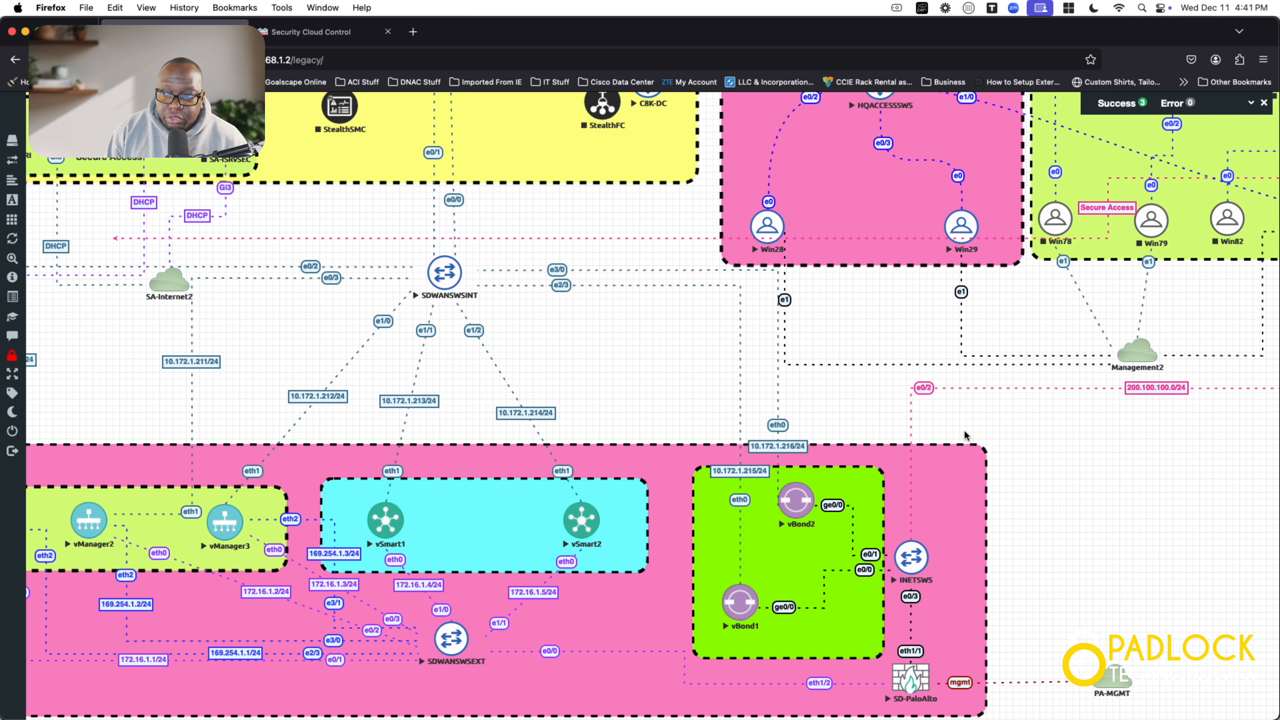
Step: Scroll EVE-NG to the C8K-RETAIL1–3 branch sites, then switch to the SD-WAN Manager desktop
{"action": "scroll", "coordinate": [1019, 404], "scroll_direction": "up", "scroll_amount": 3}
{"action": "scroll", "coordinate": [1020, 410], "scroll_direction": "up", "scroll_amount": 3}
{"action": "scroll", "coordinate": [1020, 409], "scroll_direction": "right", "scroll_amount": 9}
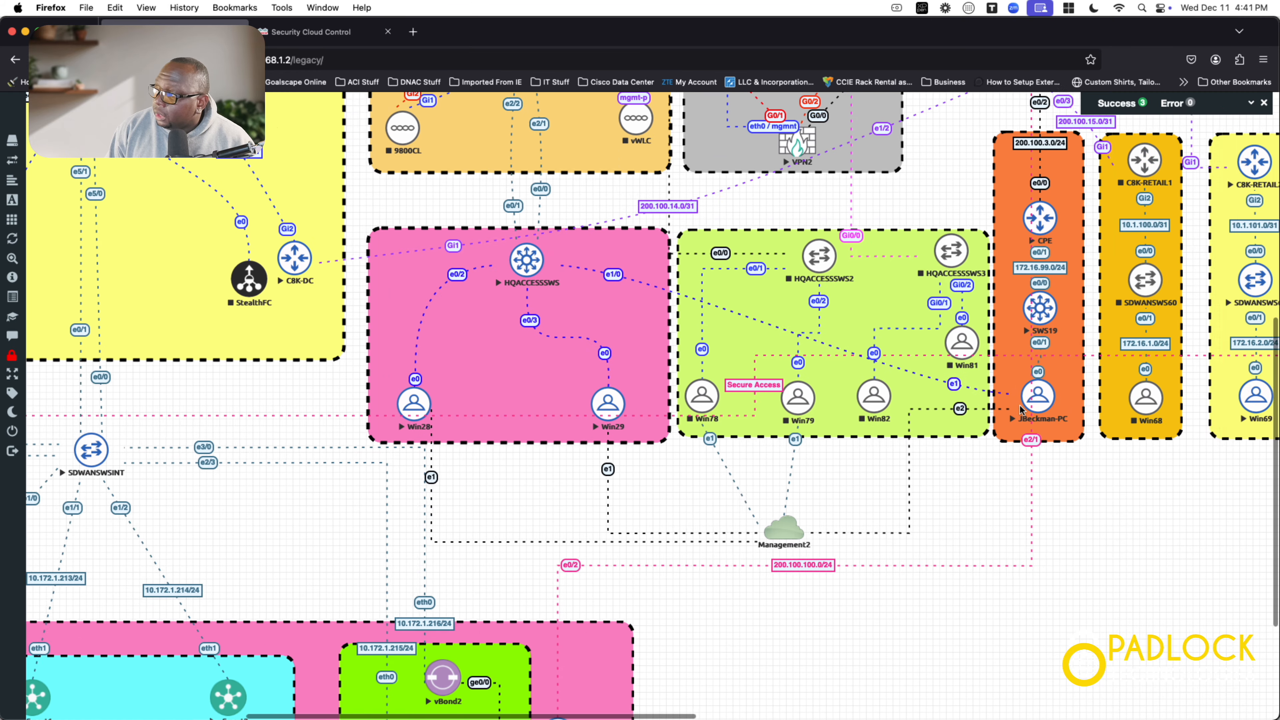
{"action": "scroll", "coordinate": [1020, 409], "scroll_direction": "right", "scroll_amount": 6}
{"action": "scroll", "coordinate": [1020, 409], "scroll_direction": "up", "scroll_amount": 1}
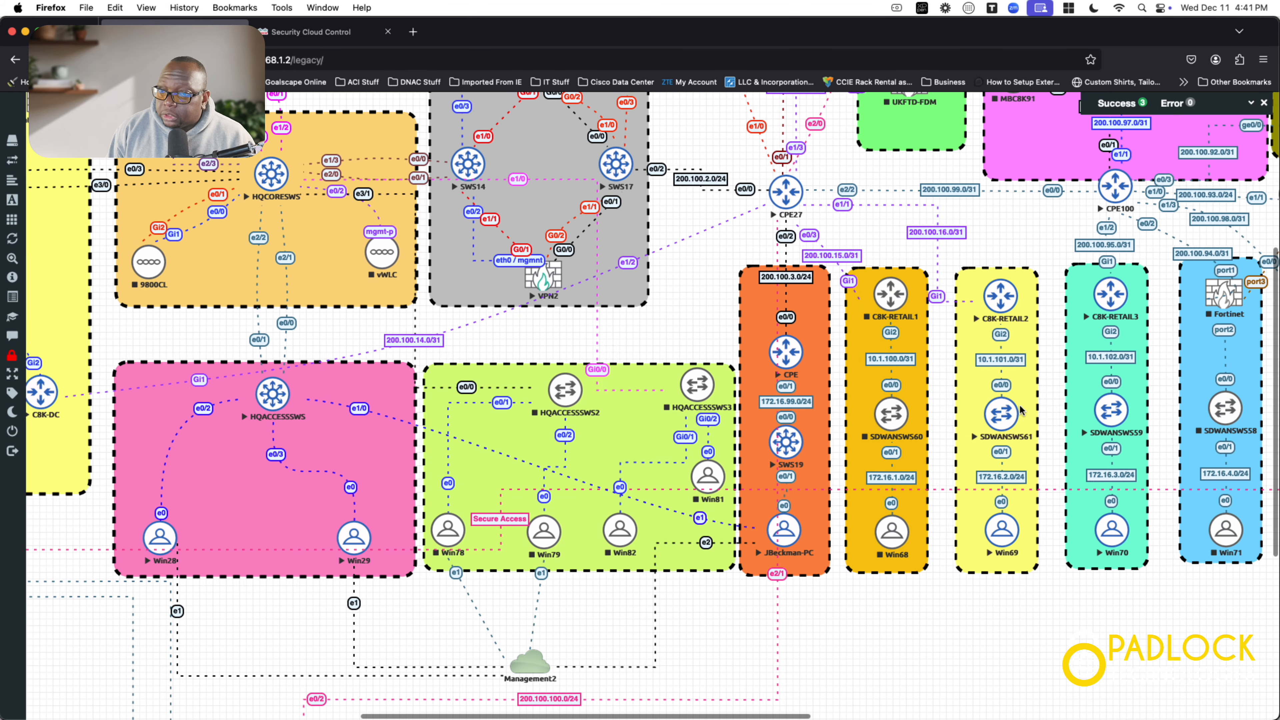
{"action": "scroll", "coordinate": [1020, 409], "scroll_direction": "up", "scroll_amount": 1}
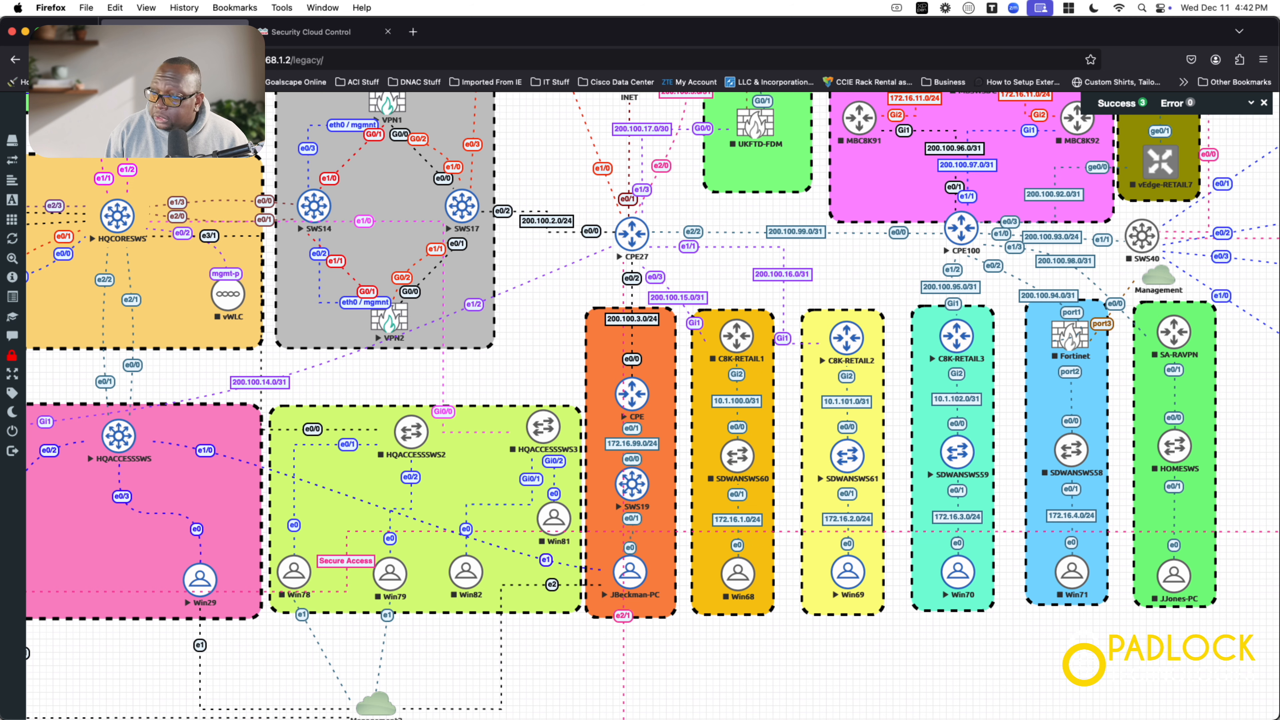
{"action": "key", "text": "super+Tab"}
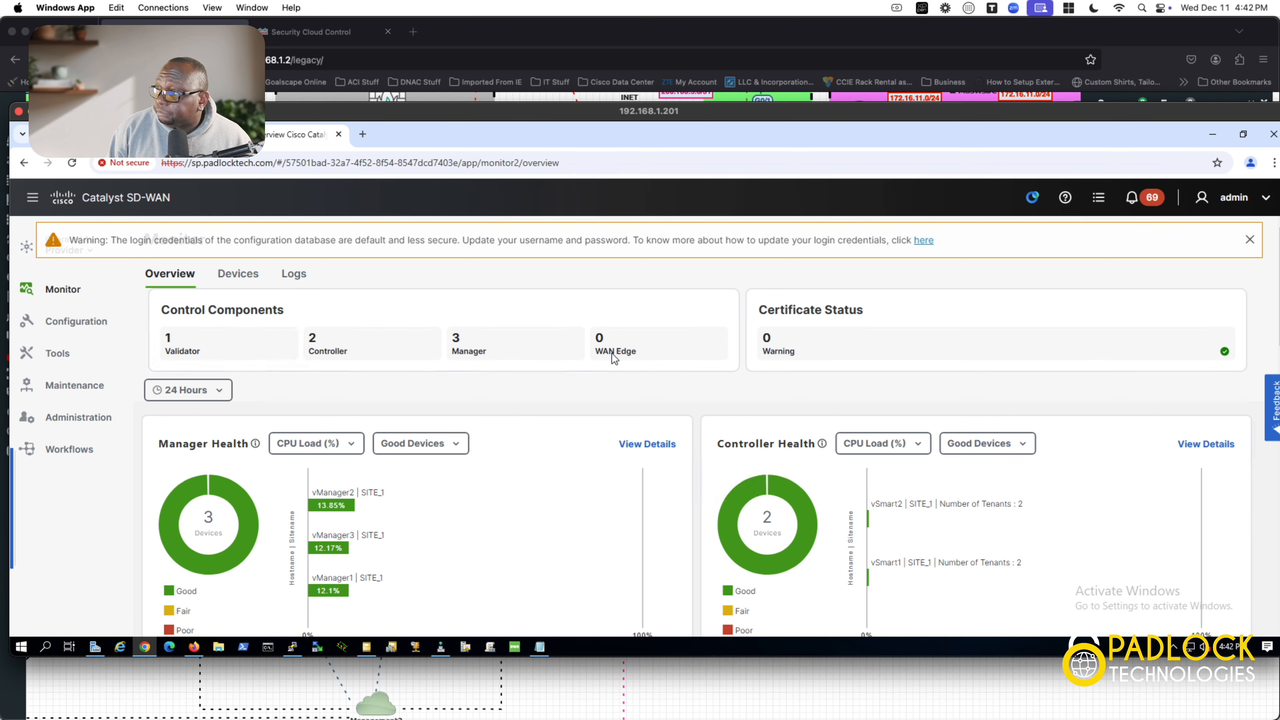
Step: Dismiss the default-credentials warning and review the provider's manager and controller health
{"action": "left_click", "coordinate": [1250, 239]}
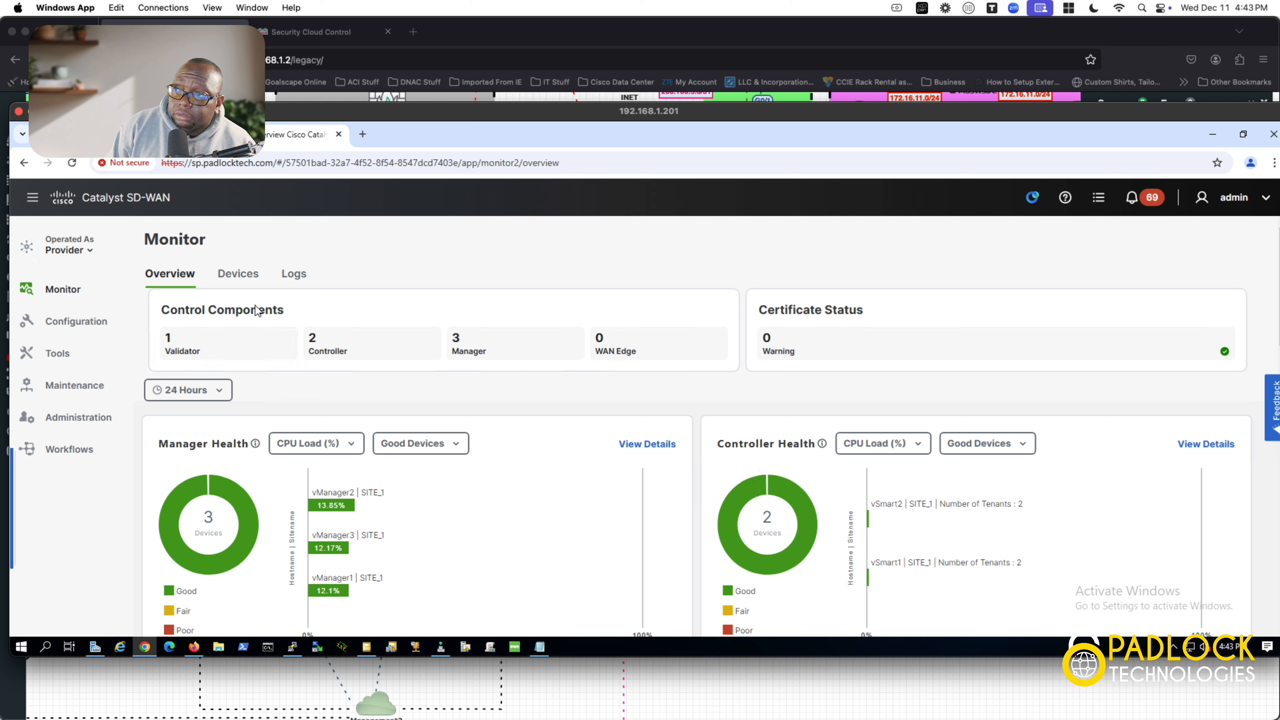
{"action": "left_click", "coordinate": [90, 252]}
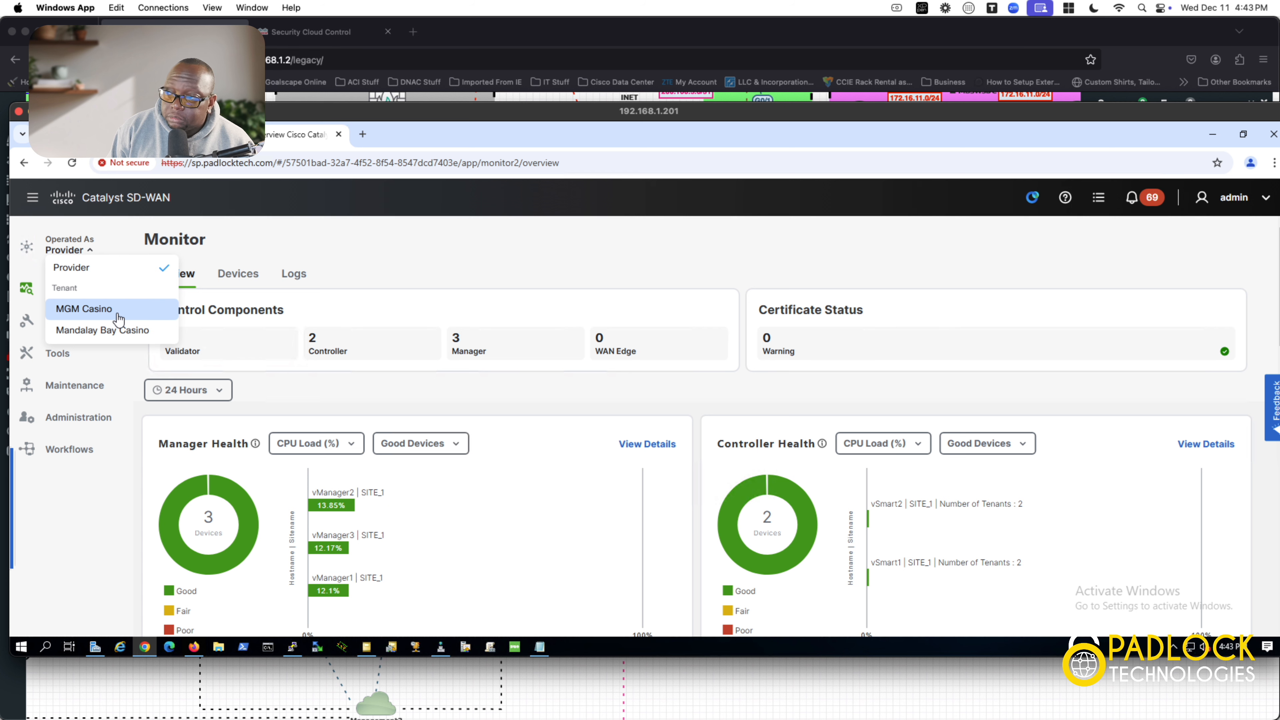
Step: Switch to operating as the MGM Casino tenant
{"action": "left_click", "coordinate": [119, 320]}
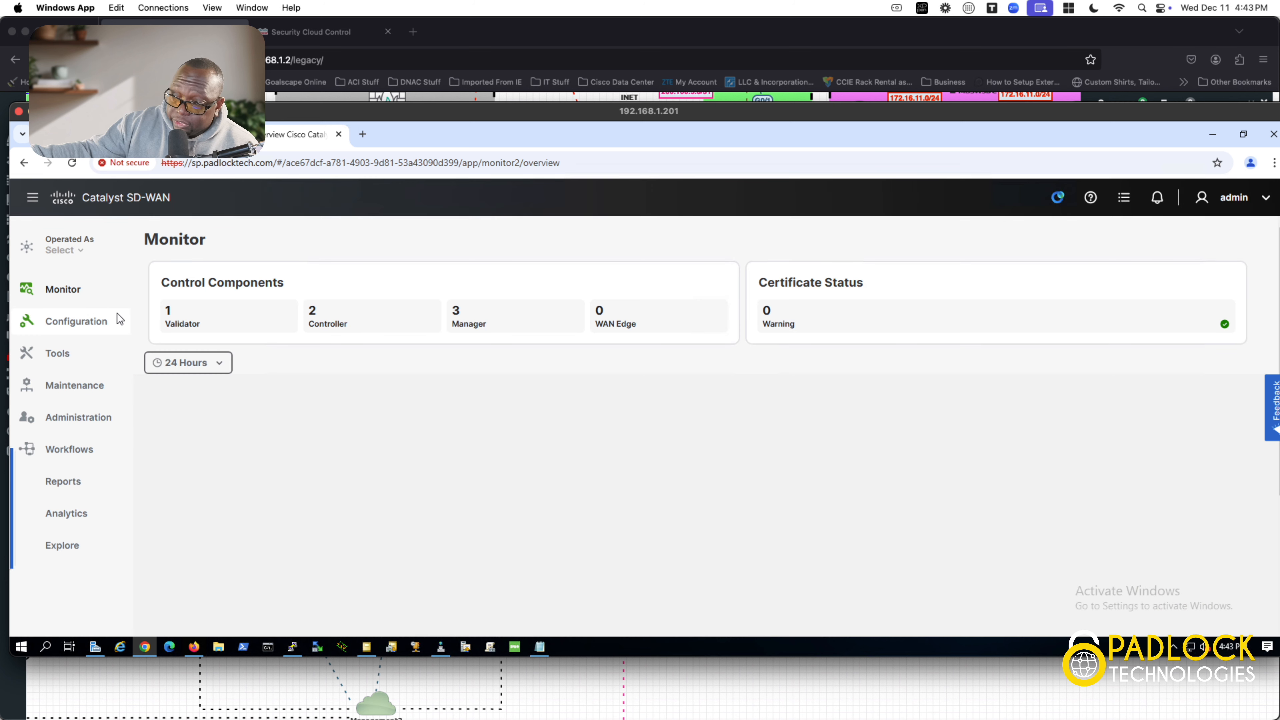
{"action": "left_click", "coordinate": [117, 315]}
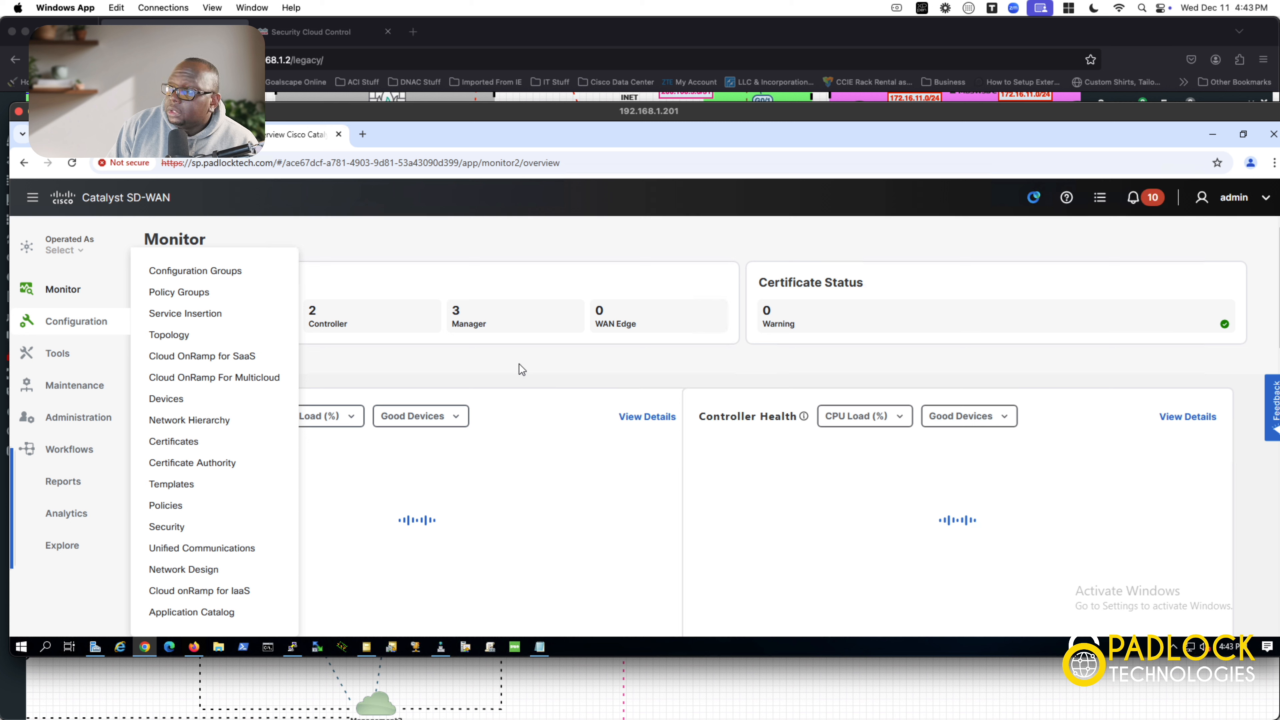
Step: Close the Configuration menu so the MGM Casino overview shows 2 reachable WAN Edges
{"action": "left_click", "coordinate": [421, 248]}
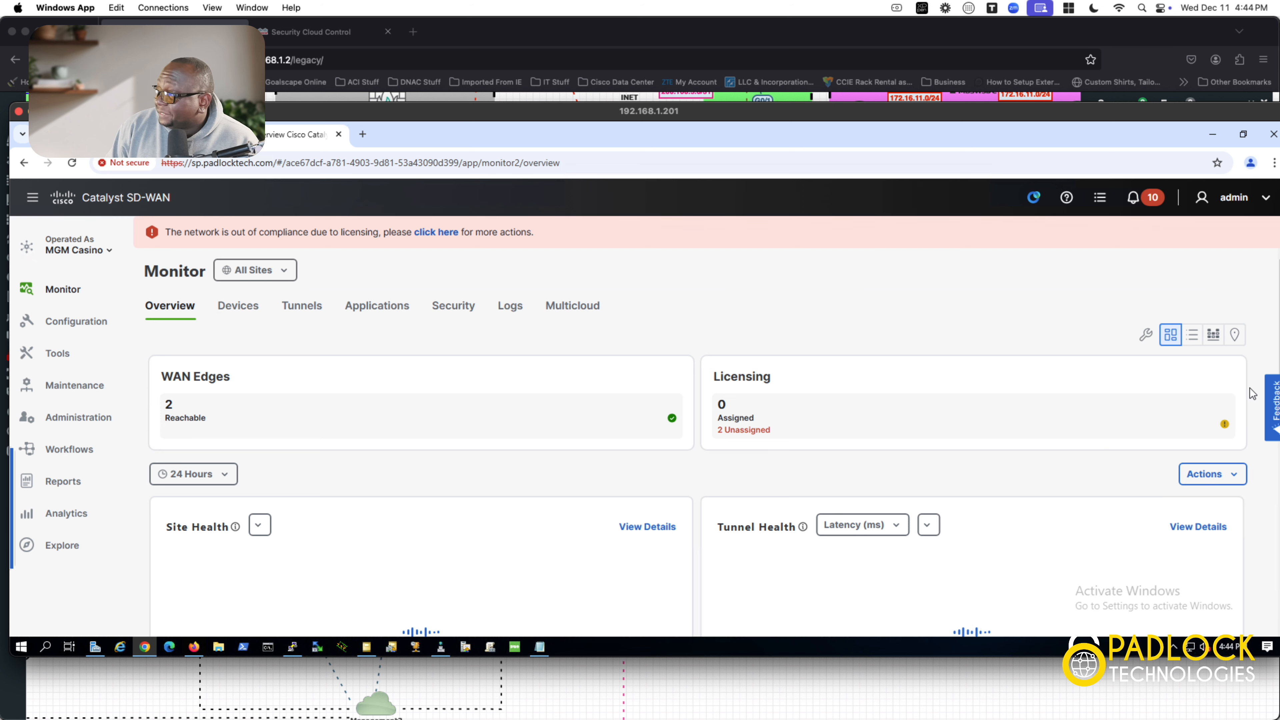
{"action": "scroll", "coordinate": [1143, 394], "scroll_direction": "down", "scroll_amount": 2}
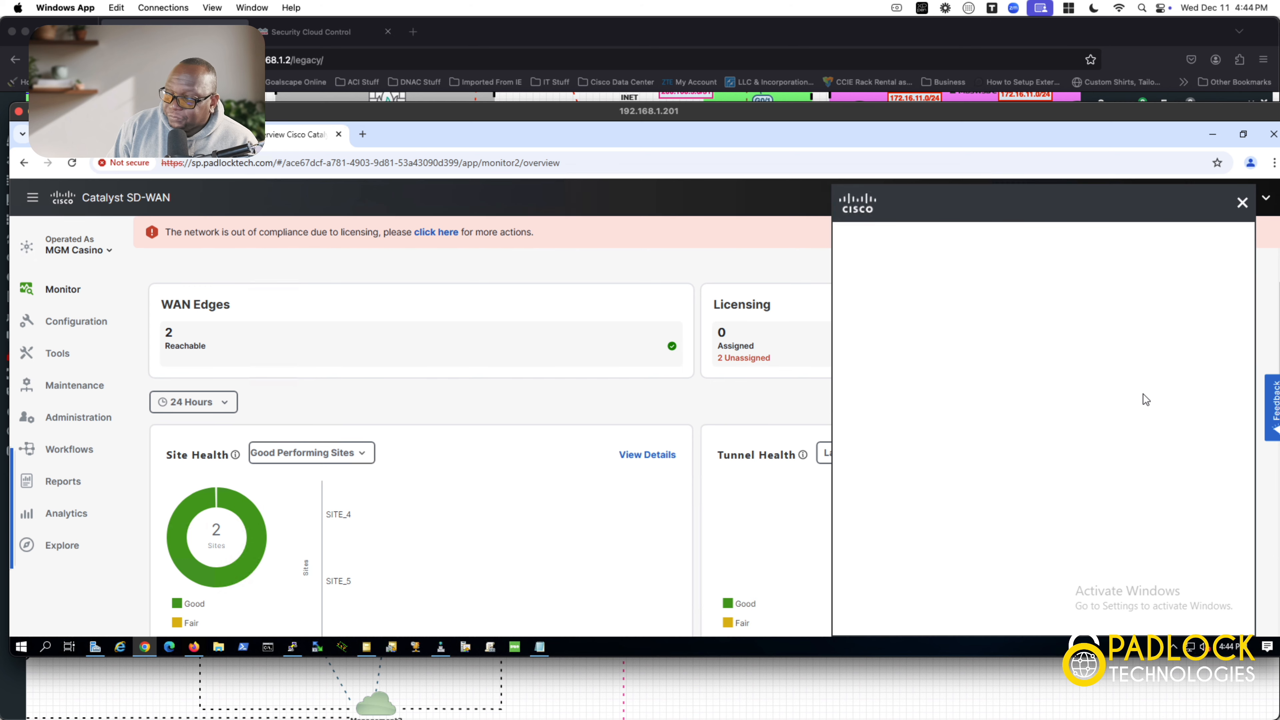
{"action": "left_click", "coordinate": [1242, 202]}
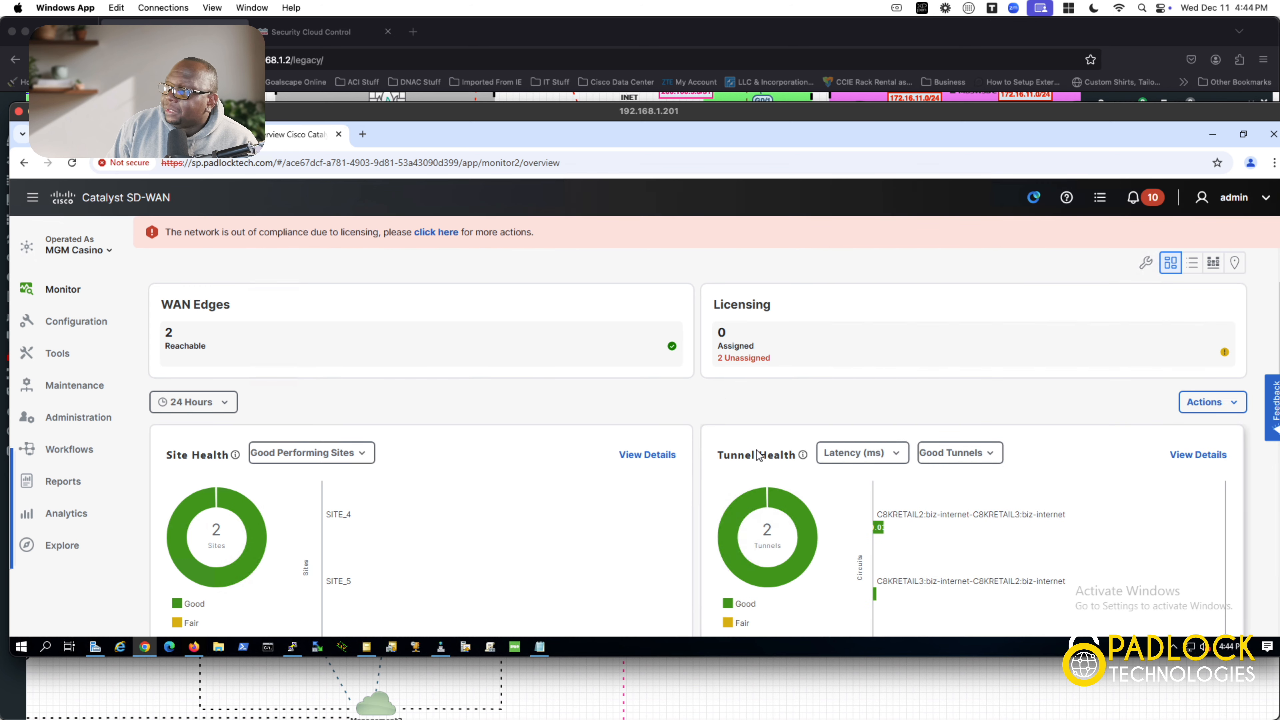
{"action": "scroll", "coordinate": [756, 450], "scroll_direction": "down", "scroll_amount": 1}
{"action": "scroll", "coordinate": [756, 450], "scroll_direction": "down", "scroll_amount": 2}
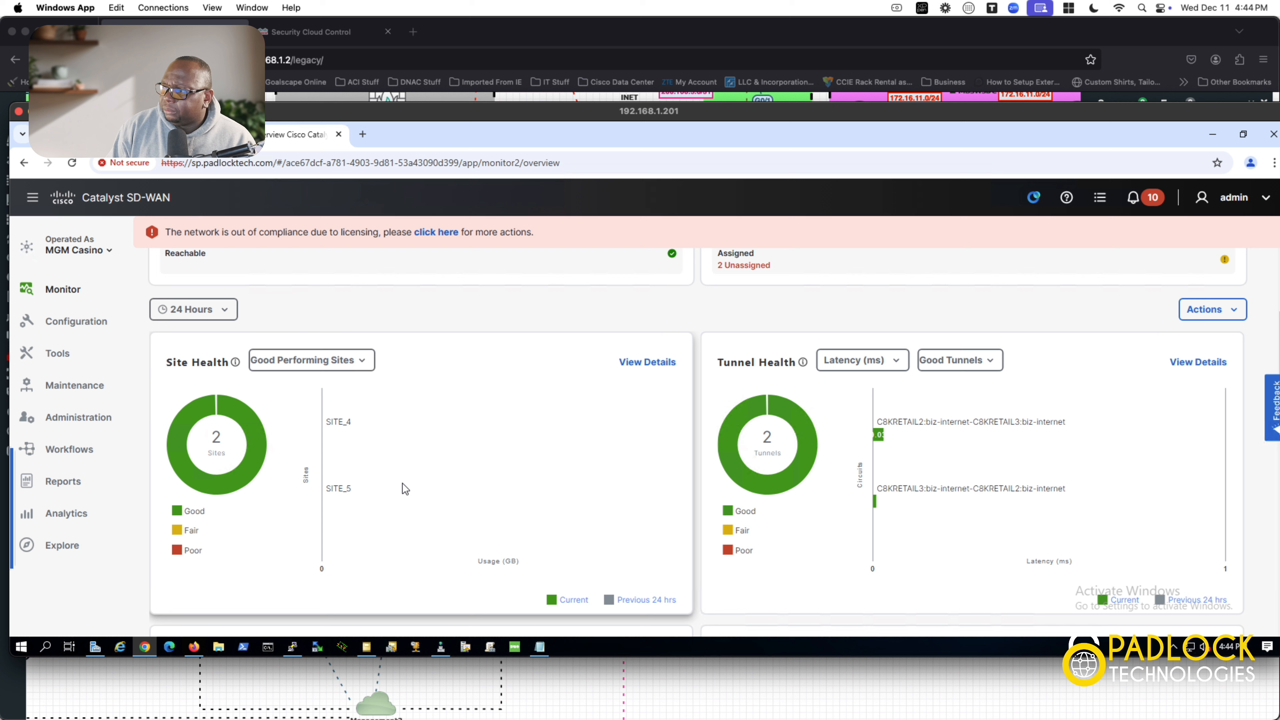
{"action": "scroll", "coordinate": [563, 466], "scroll_direction": "down", "scroll_amount": 3}
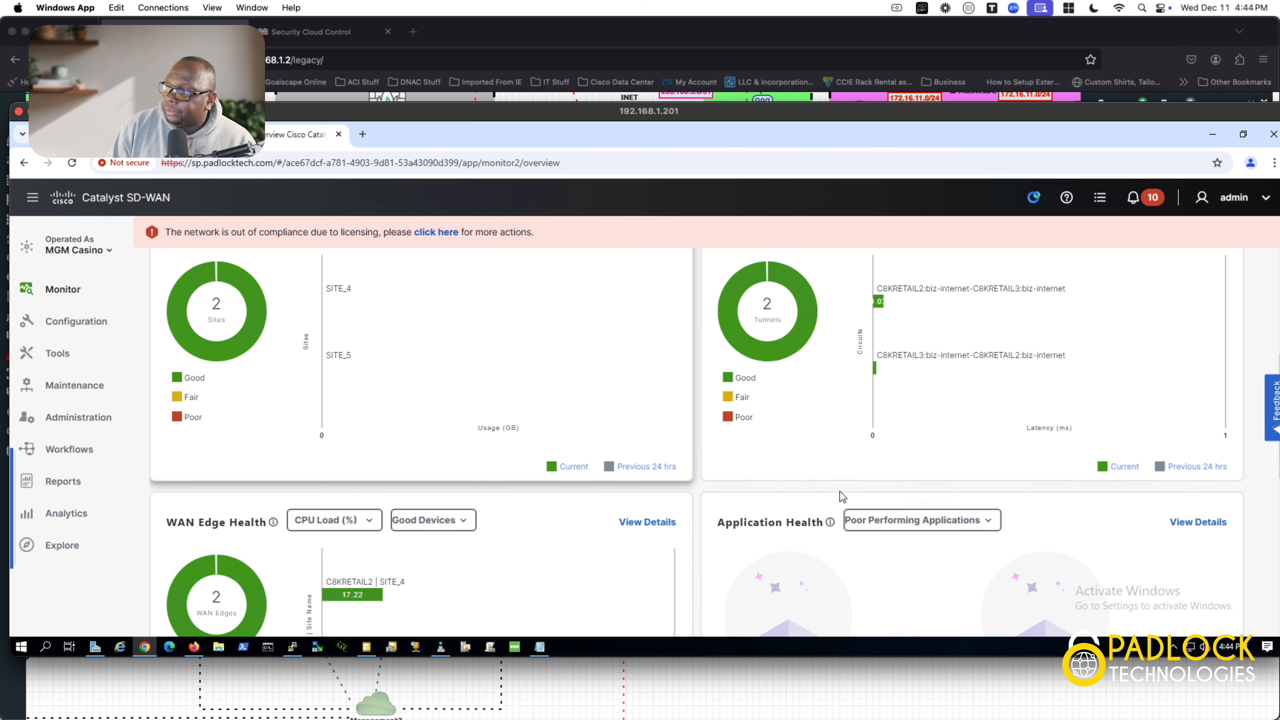
{"action": "scroll", "coordinate": [993, 441], "scroll_direction": "down", "scroll_amount": 1}
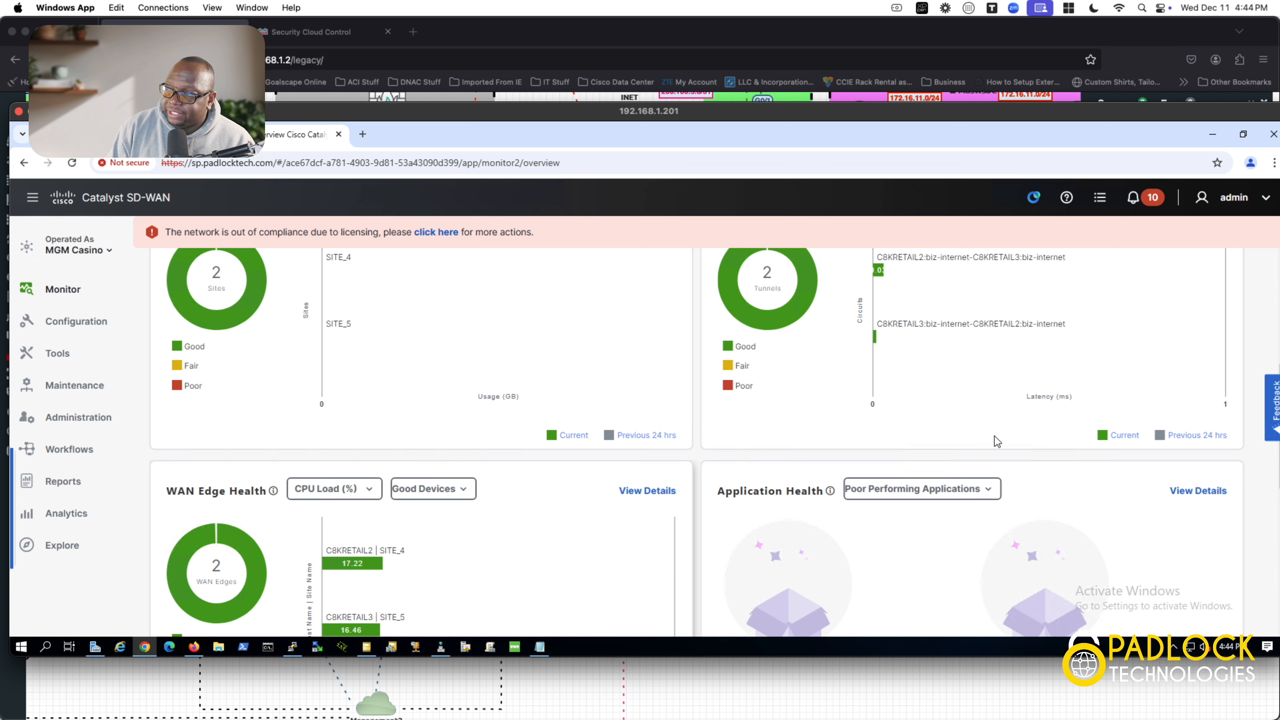
{"action": "scroll", "coordinate": [994, 436], "scroll_direction": "up", "scroll_amount": 8}
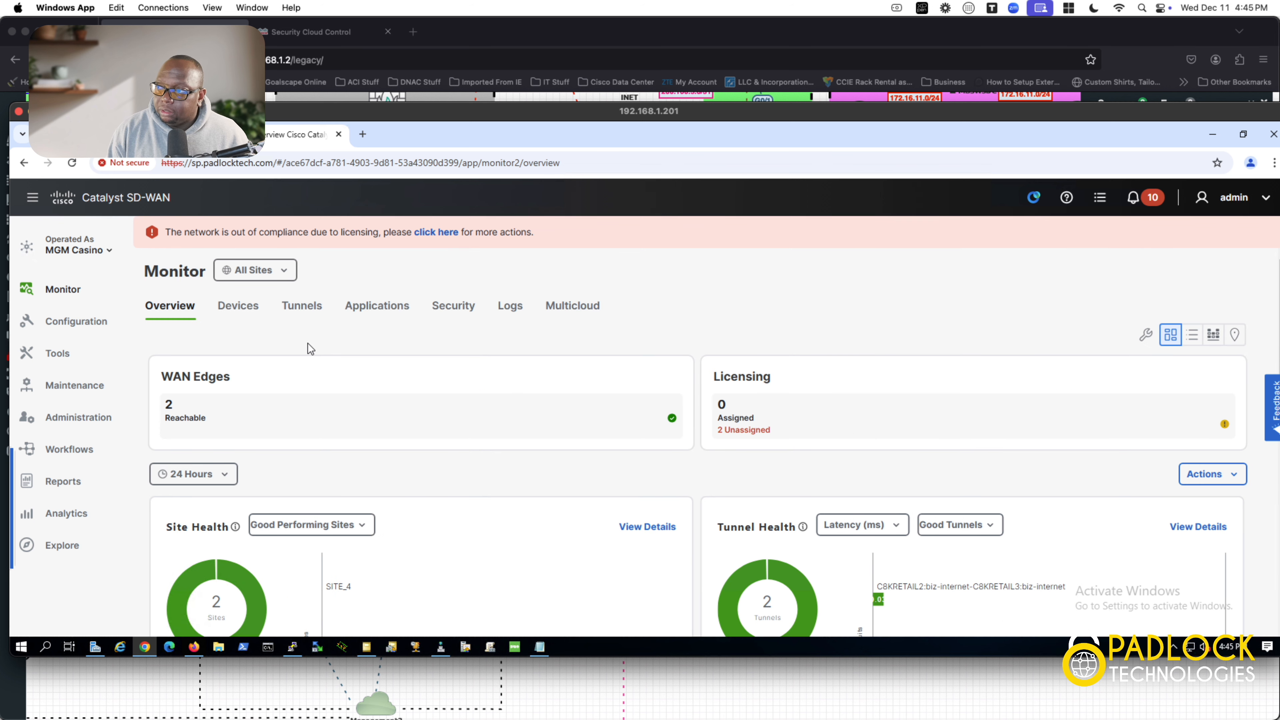
Step: Review C8KRETAIL2 and C8KRETAIL3 in the Devices table, then view their biz-internet tunnels
{"action": "left_click", "coordinate": [241, 314]}
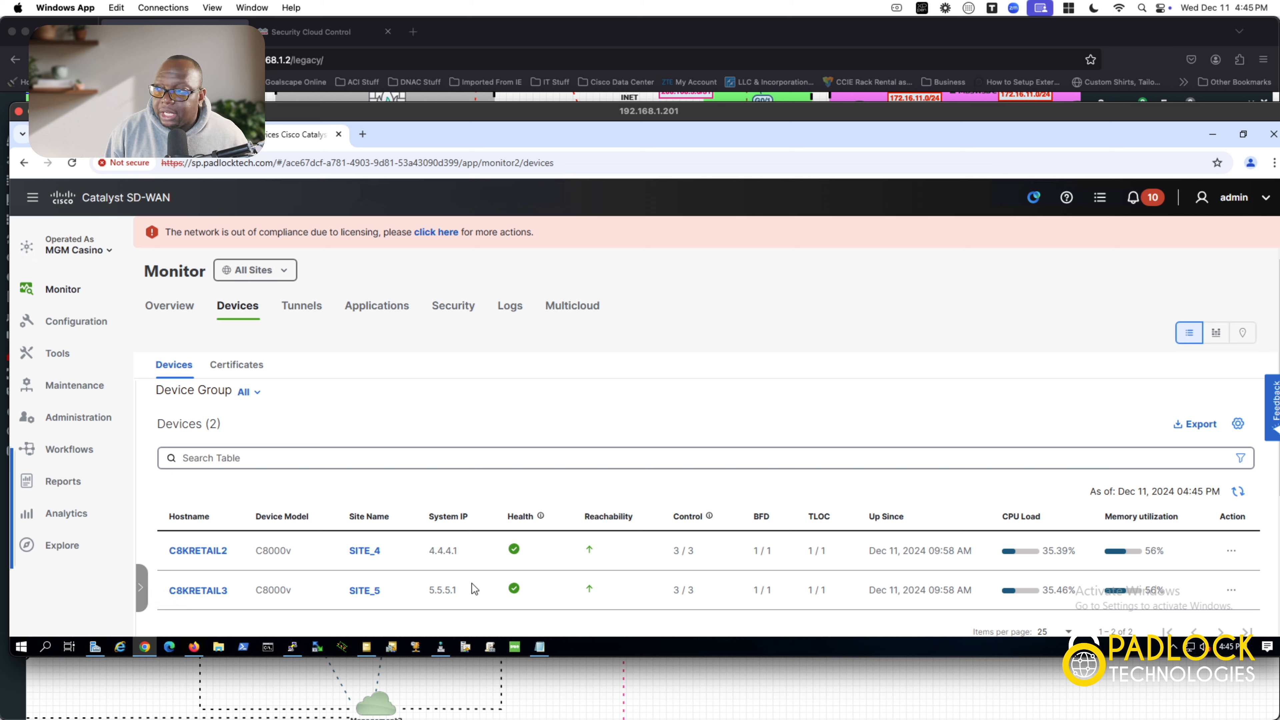
{"action": "left_click", "coordinate": [302, 306]}
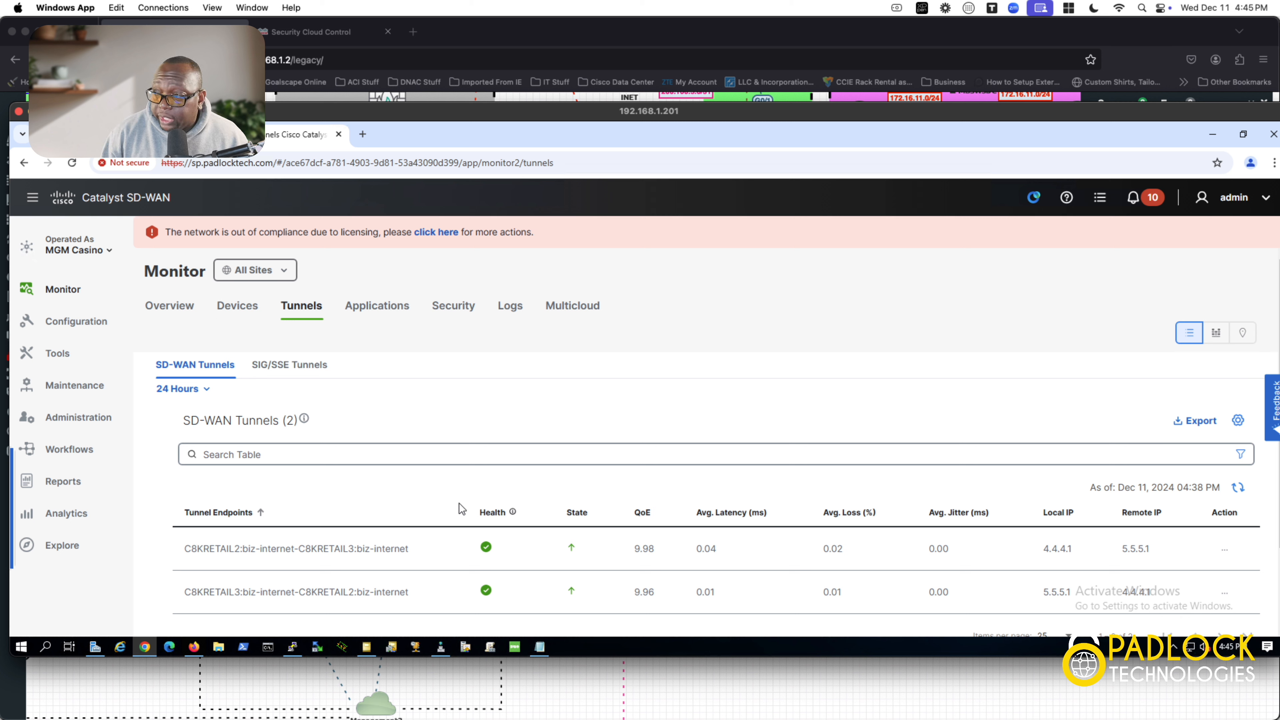
Step: Show the SIG/SSE Tunnels list, which contains 0 tunnels
{"action": "left_click", "coordinate": [293, 376]}
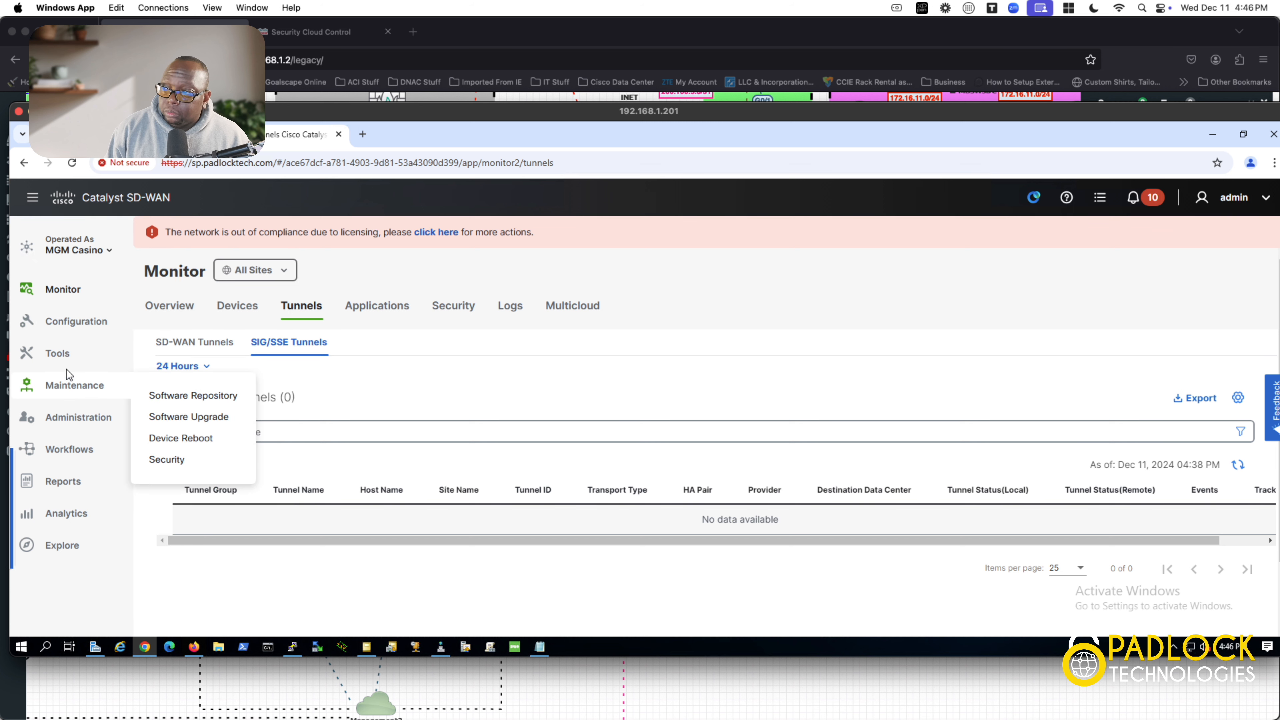
Step: Start an SSH Terminal session to C8KRETAIL2 (169.254.10.29)
{"action": "mouse_move", "coordinate": [65, 360]}
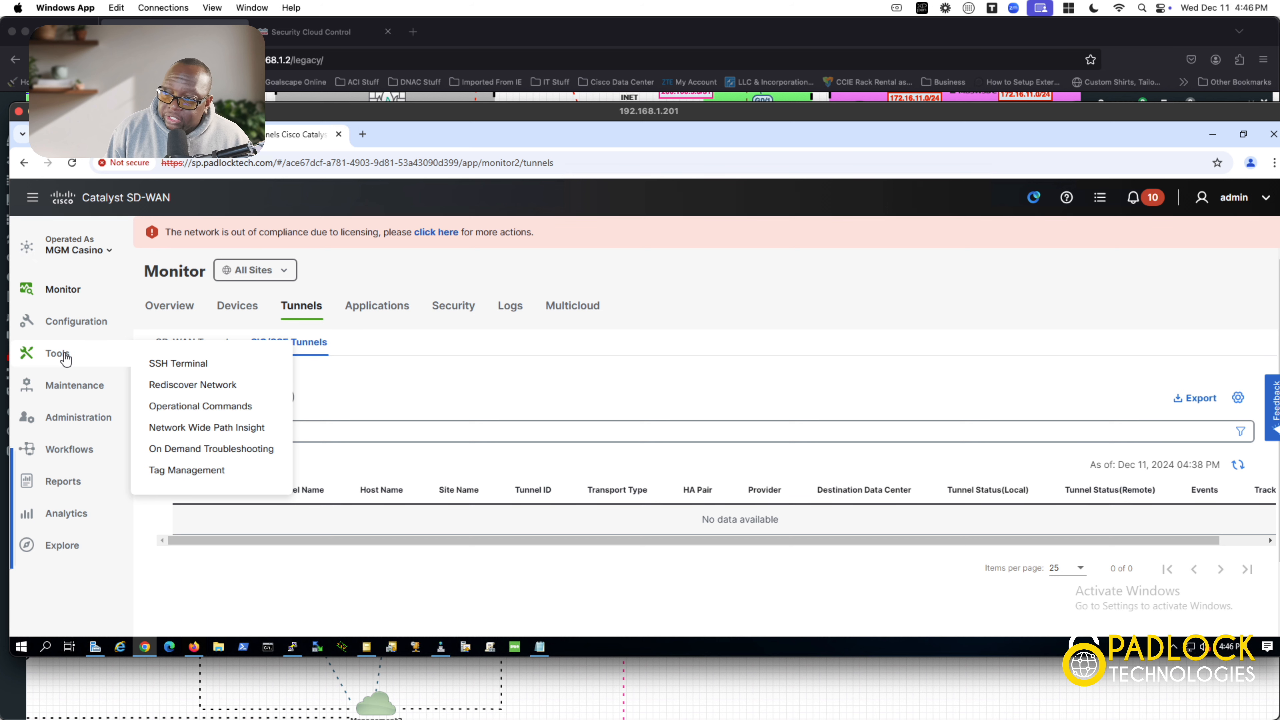
{"action": "left_click", "coordinate": [169, 367]}
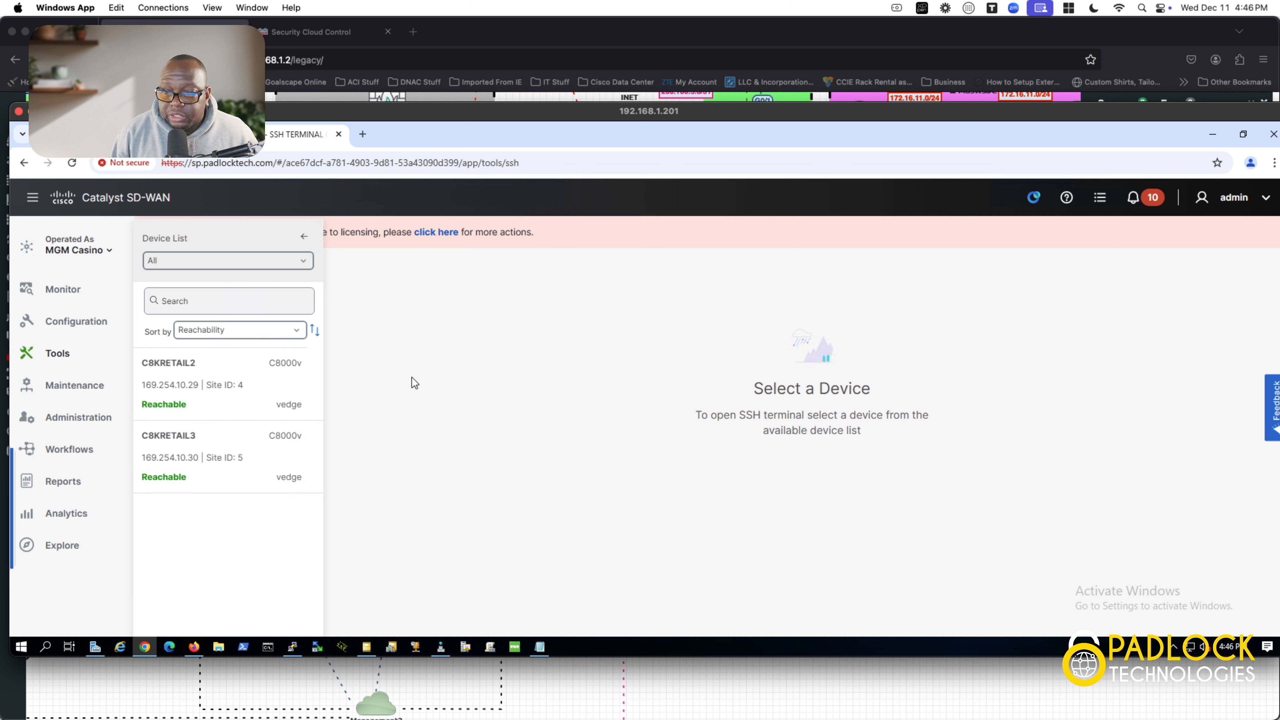
{"action": "left_click", "coordinate": [237, 379]}
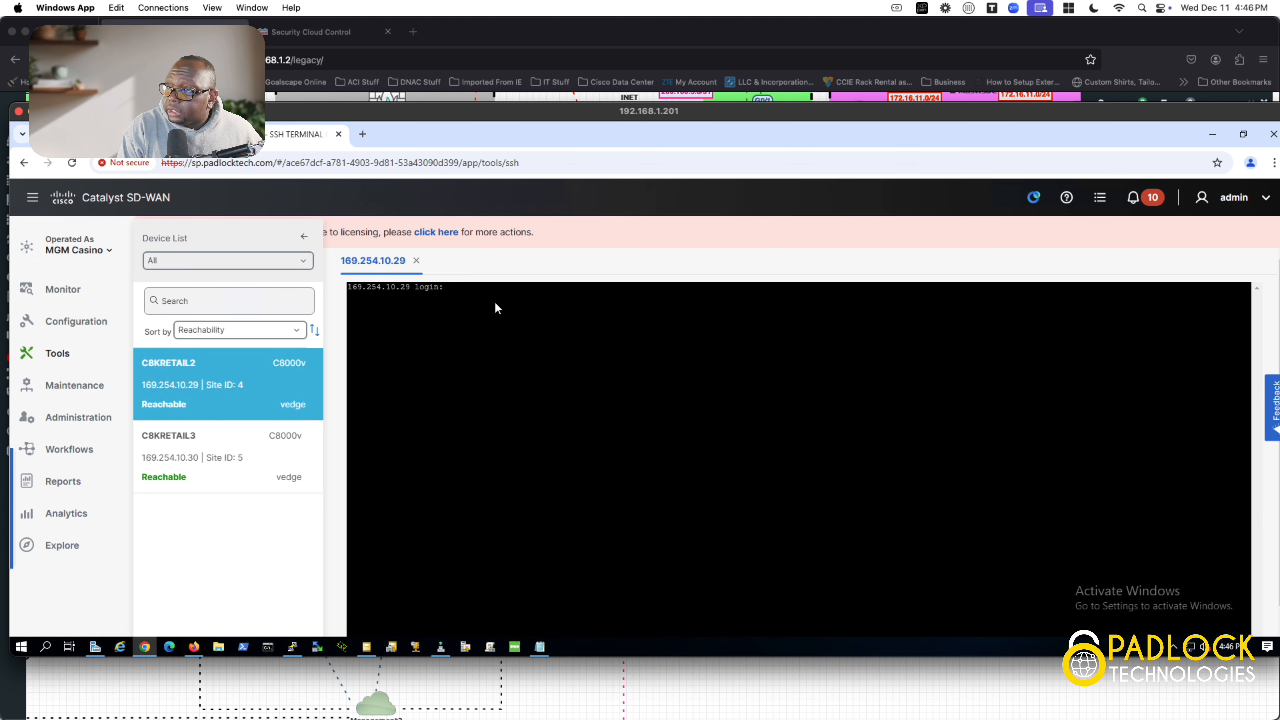
Step: Log in to C8KRETAIL2 as admin with its password to reach the C8KRETAIL2# prompt
{"action": "type", "text": "admin"}
{"action": "key", "text": "Return"}
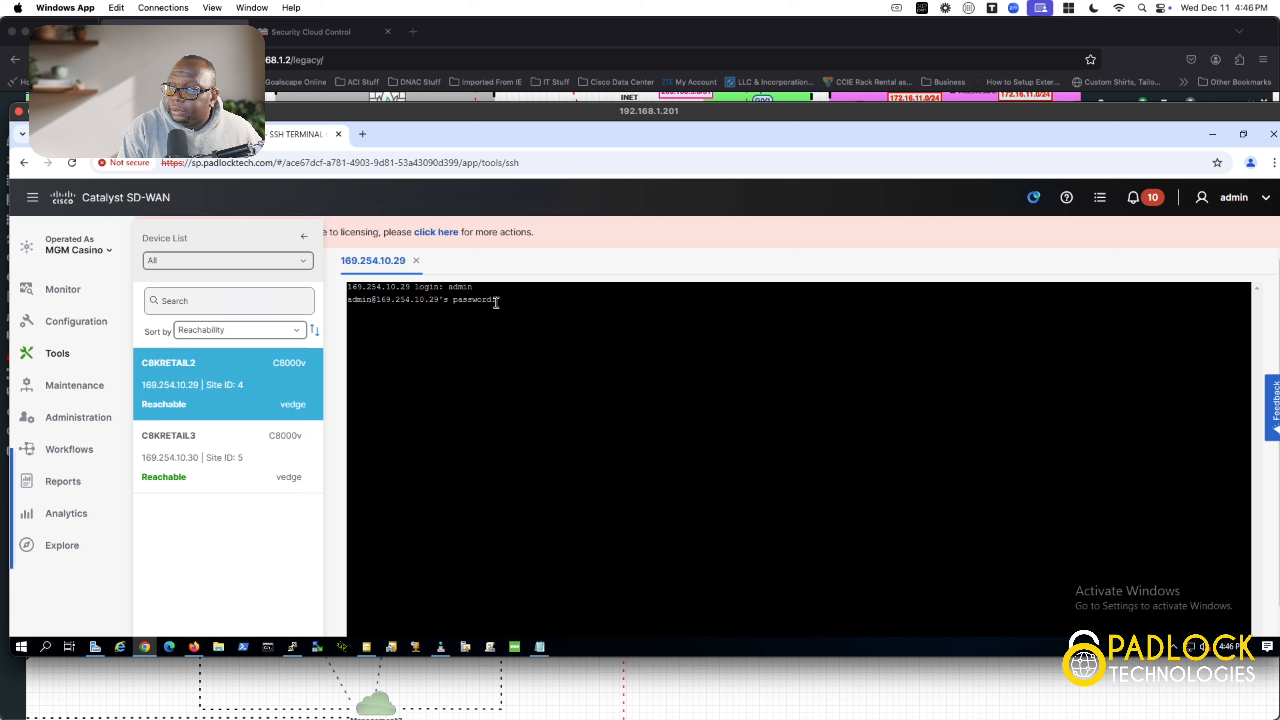
{"action": "key", "text": "Return"}
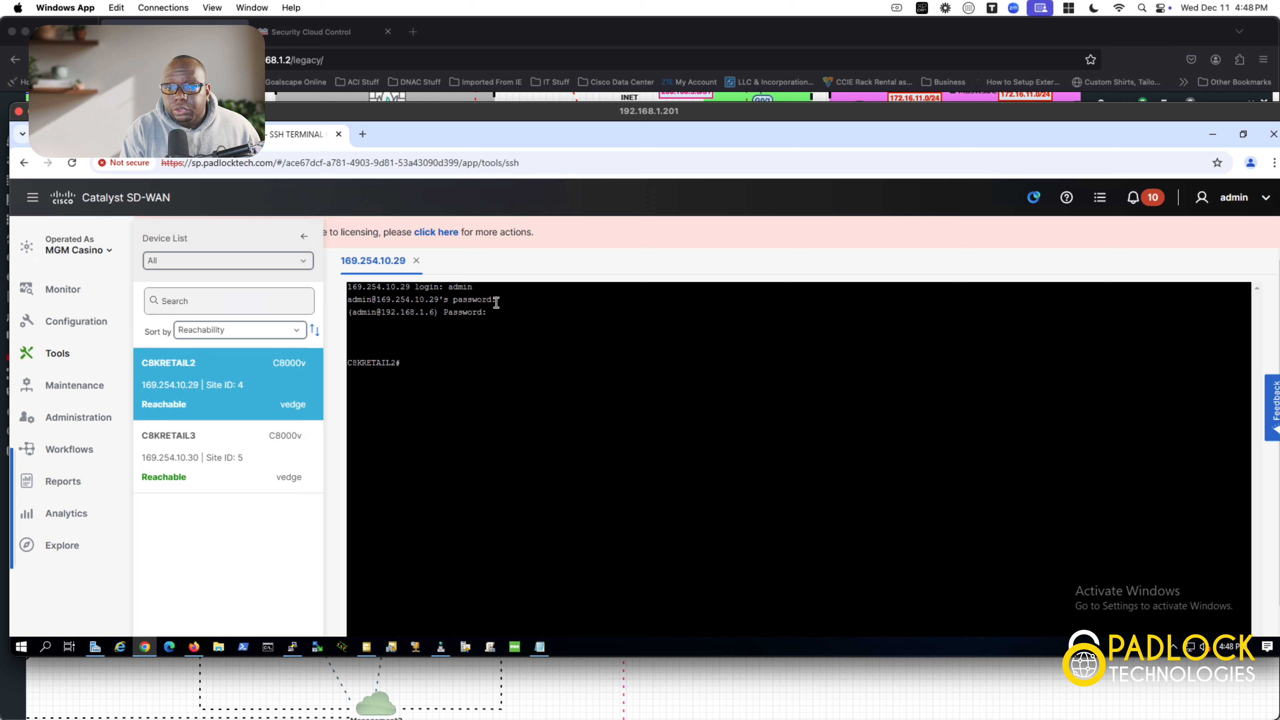
Step: Run sh ip route on C8KRETAIL2 and highlight the static default route via 200.100.16.0
{"action": "type", "text": "sh ip route"}
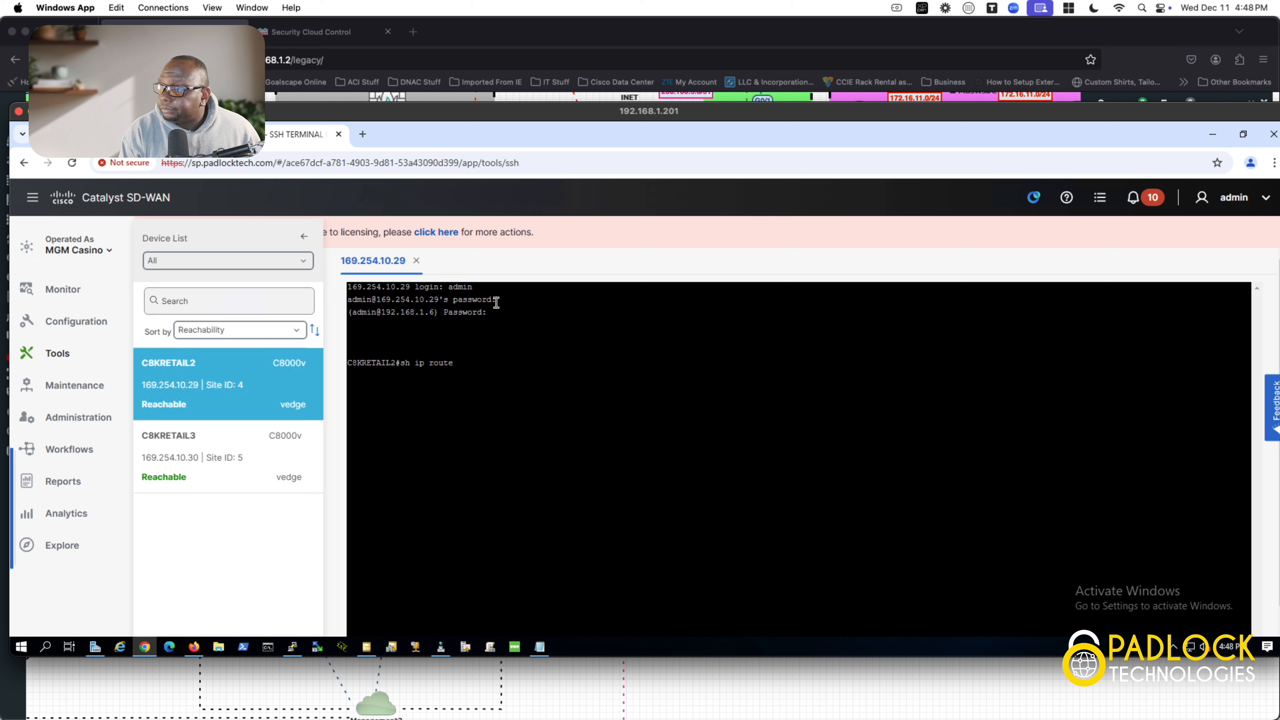
{"action": "key", "text": "Return"}
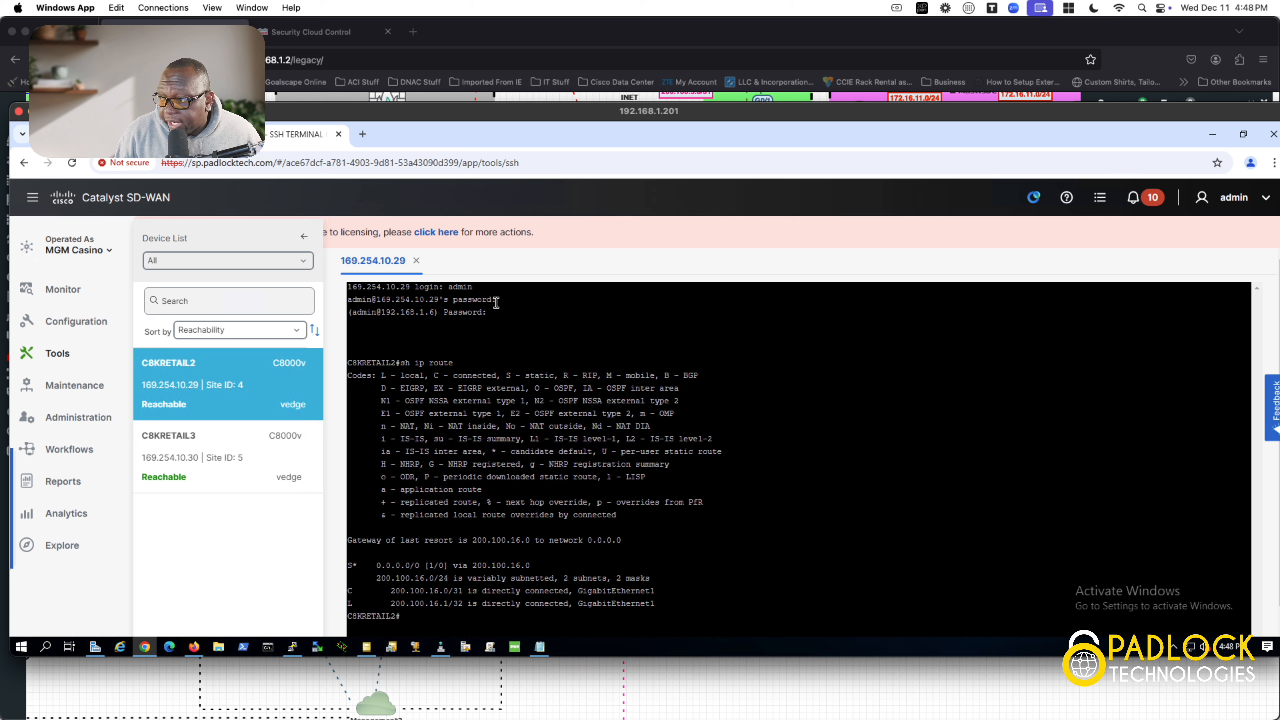
{"action": "left_click_drag", "start_coordinate": [530, 566], "coordinate": [347, 575]}
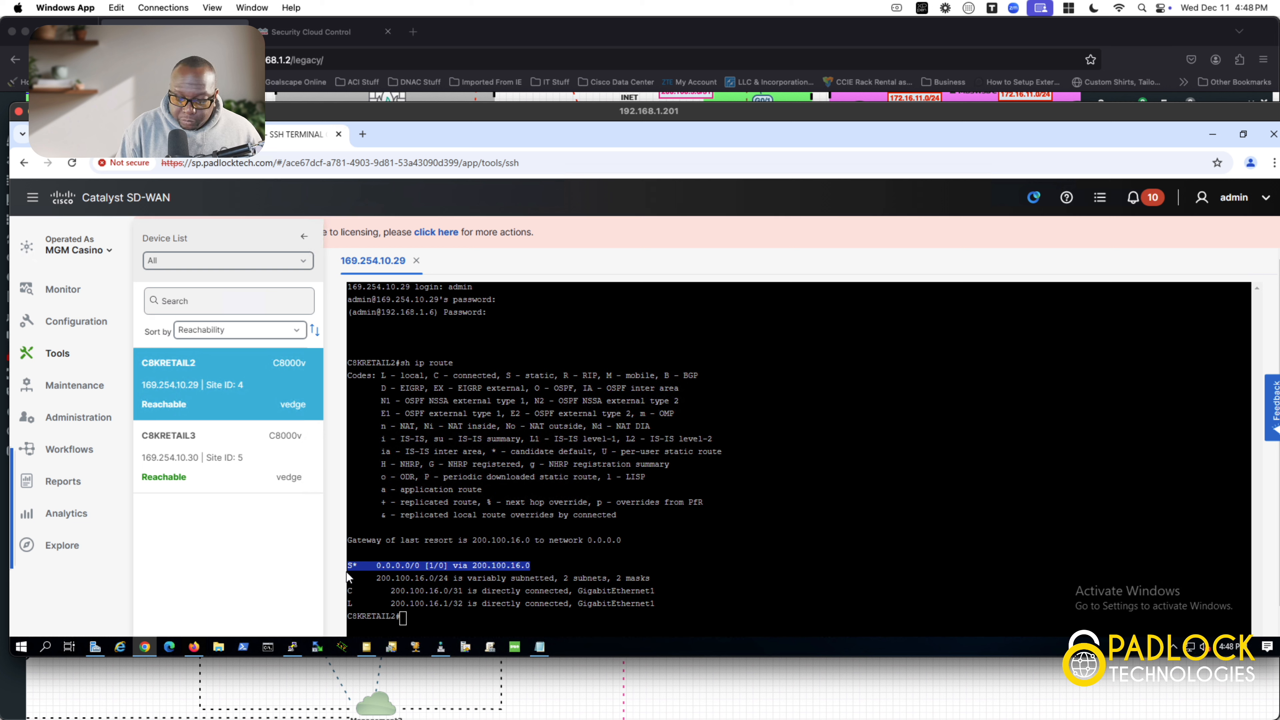
{"action": "left_click", "coordinate": [477, 621]}
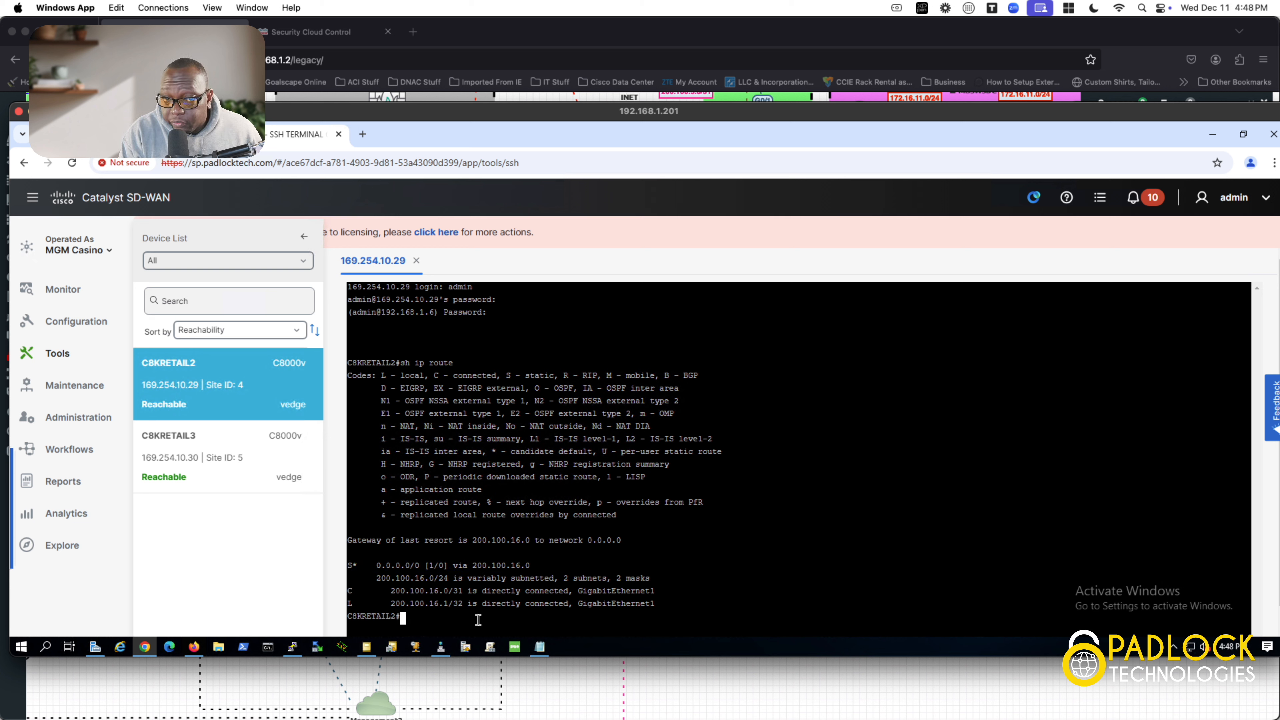
{"action": "type", "text": "sh "}
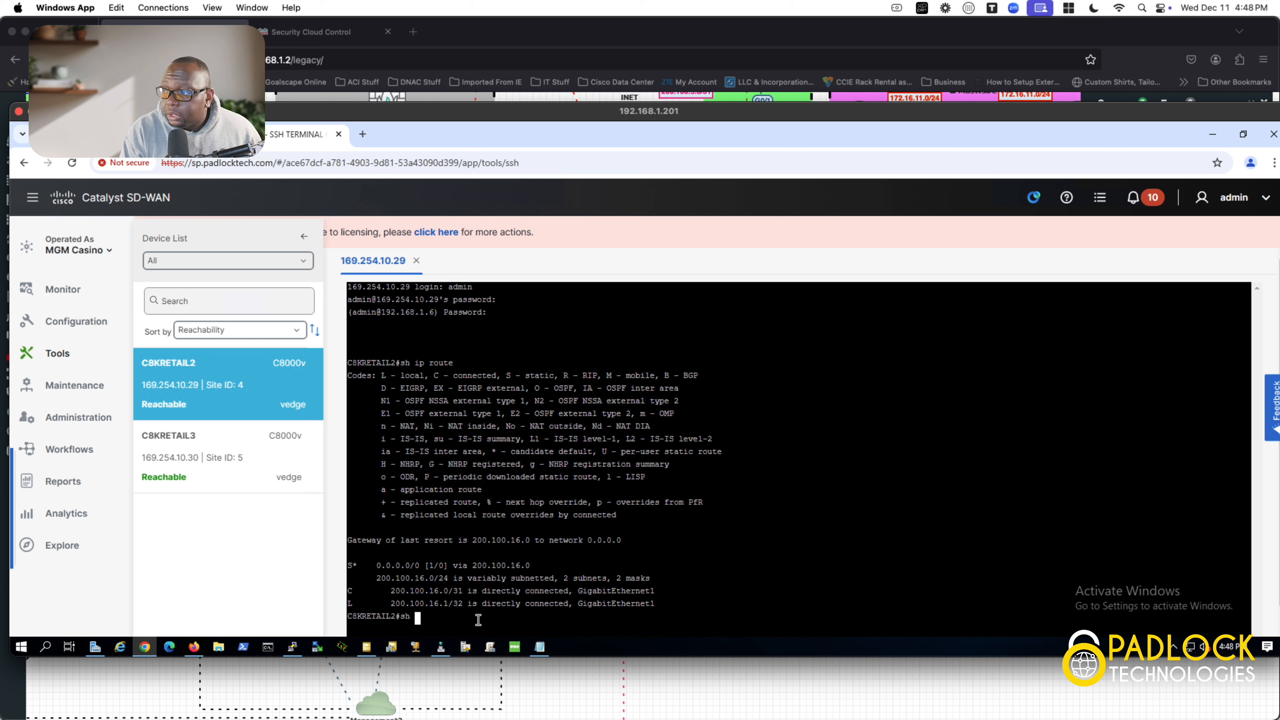
{"action": "type", "text": "ip route vrf"}
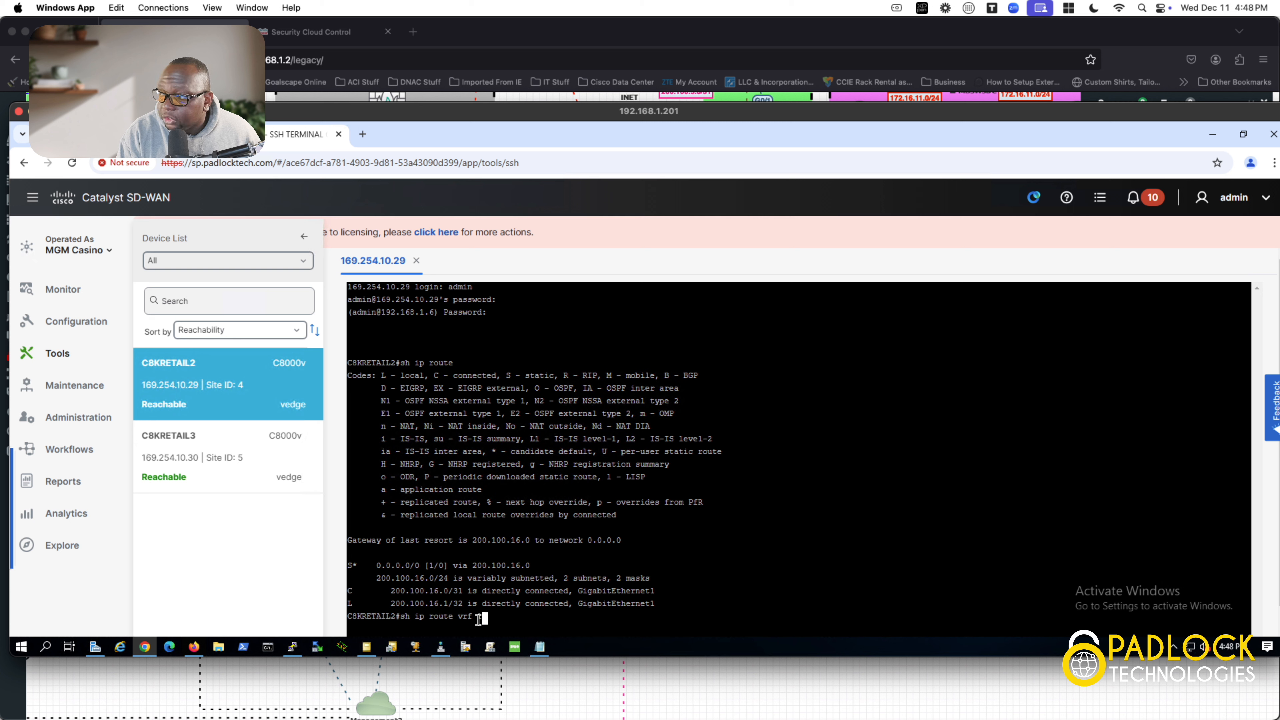
Step: Run 'sh ip route vrf 1' on C8KRETAIL2, page to the end, and scroll back to the default route via 169.254.0.5
{"action": "type", "text": "1"}
{"action": "key", "text": "Return"}
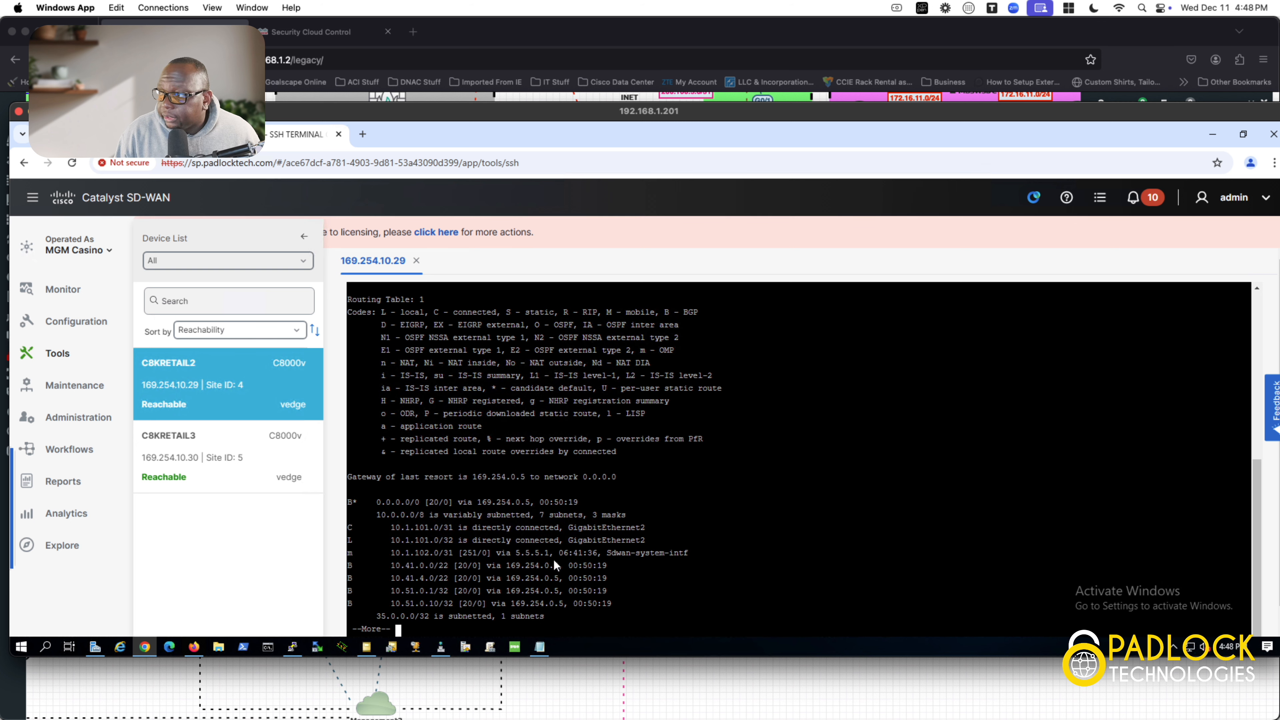
{"action": "key", "text": "space"}
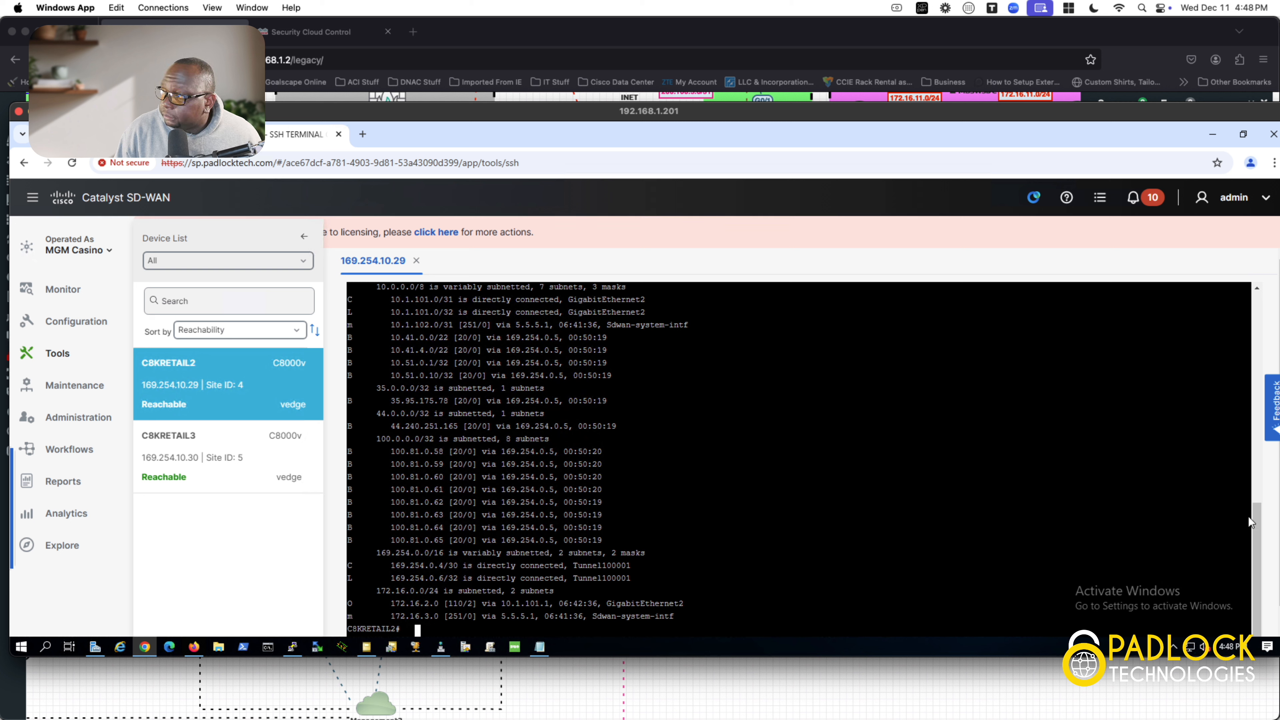
{"action": "left_click_drag", "start_coordinate": [1256, 522], "coordinate": [1265, 473]}
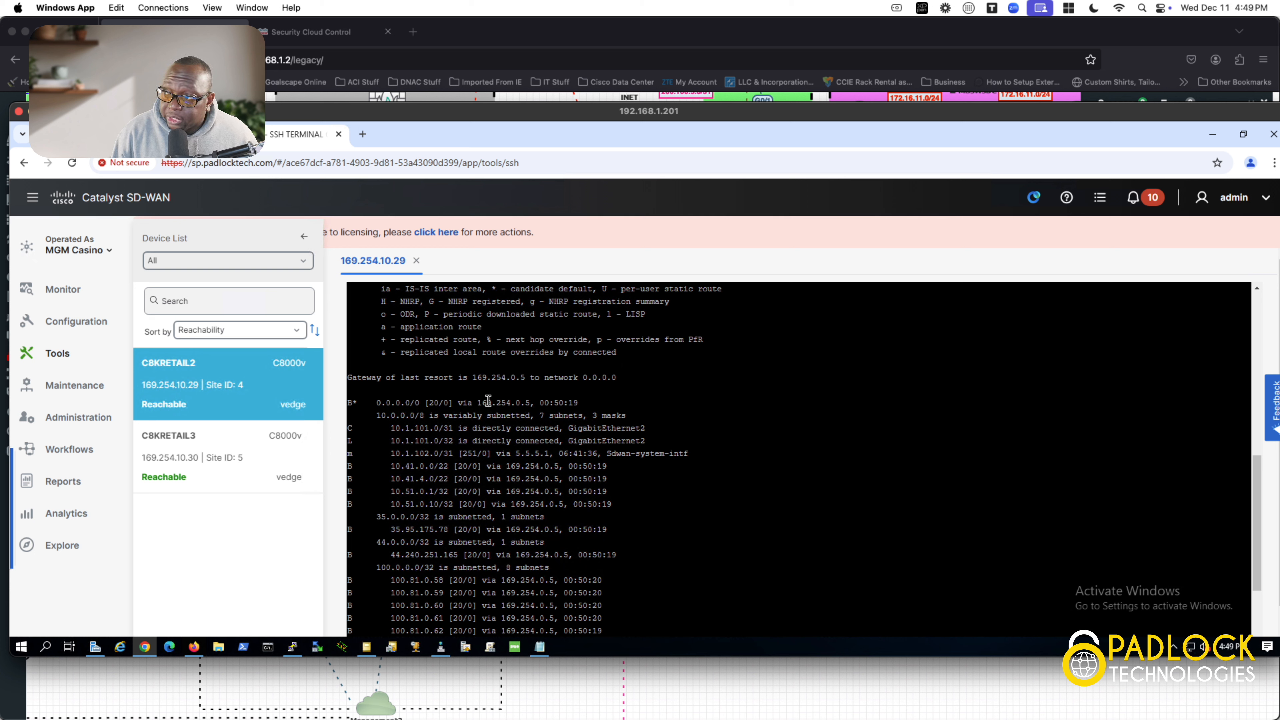
Step: Highlight next hop 169.254.0.5, then the 10.41.0.0/22 through 10.51.0.10/32 BGP route lines
{"action": "left_click_drag", "start_coordinate": [529, 405], "coordinate": [476, 403]}
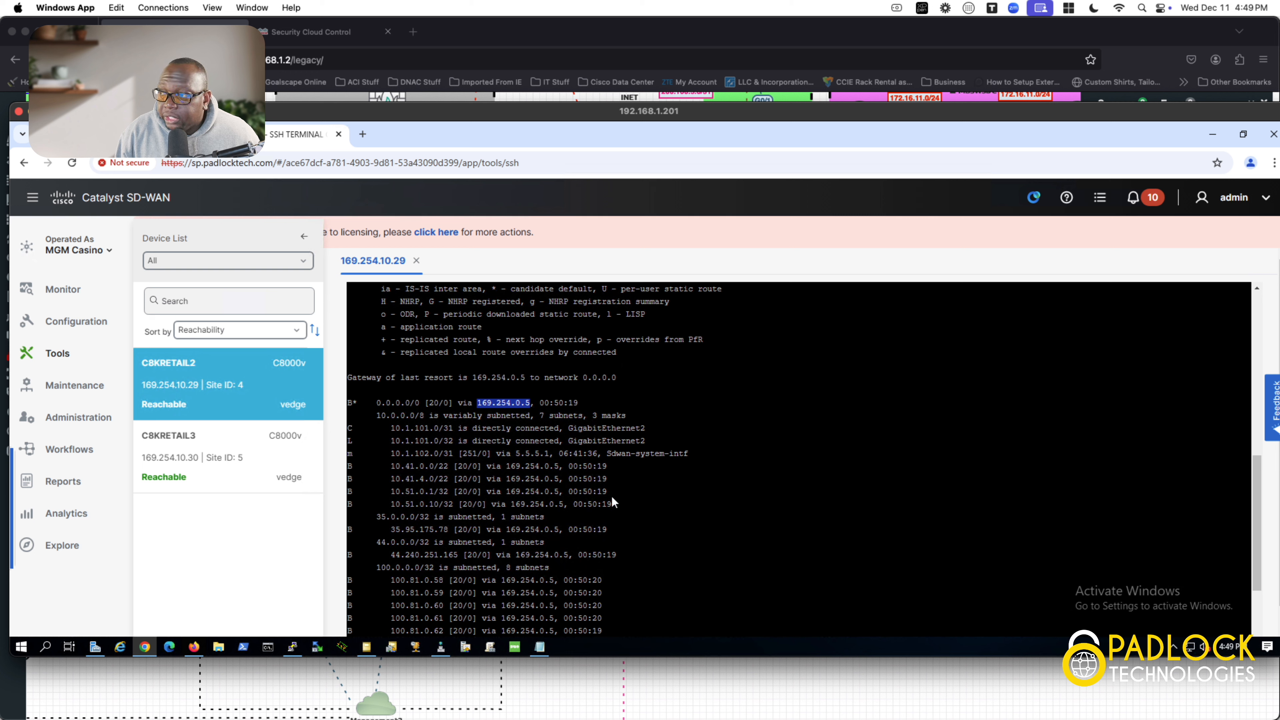
{"action": "left_click_drag", "start_coordinate": [613, 505], "coordinate": [349, 467]}
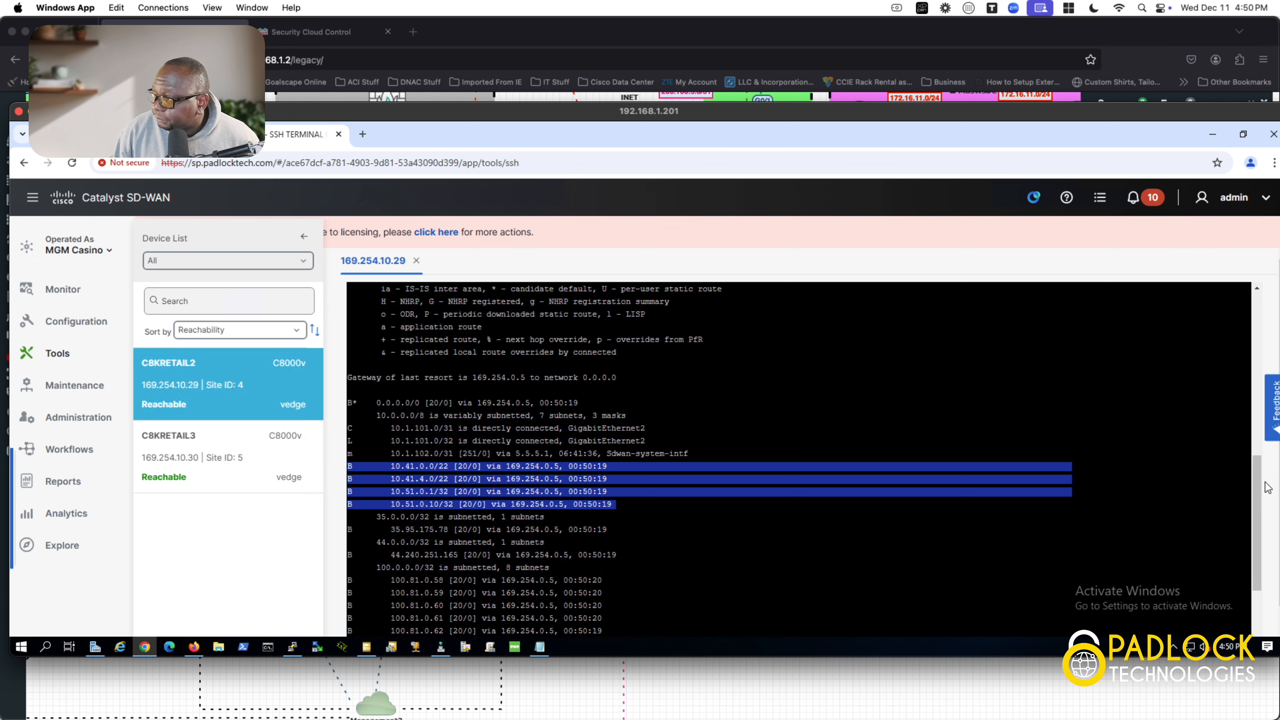
Step: Highlight the 100.81 routes via 169.254.0.5 and the 10.1.102.0/31 Sdwan-system-intf route
{"action": "left_click_drag", "start_coordinate": [1251, 484], "coordinate": [1240, 537]}
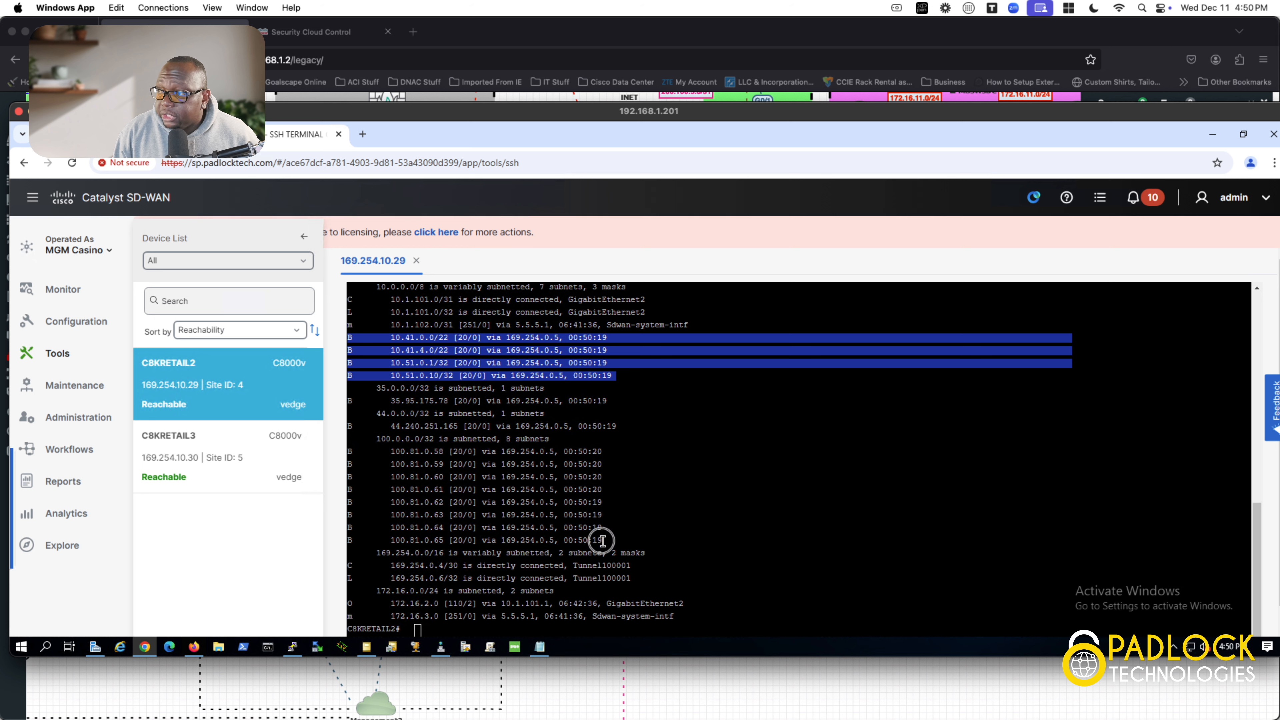
{"action": "left_click_drag", "start_coordinate": [601, 541], "coordinate": [346, 460]}
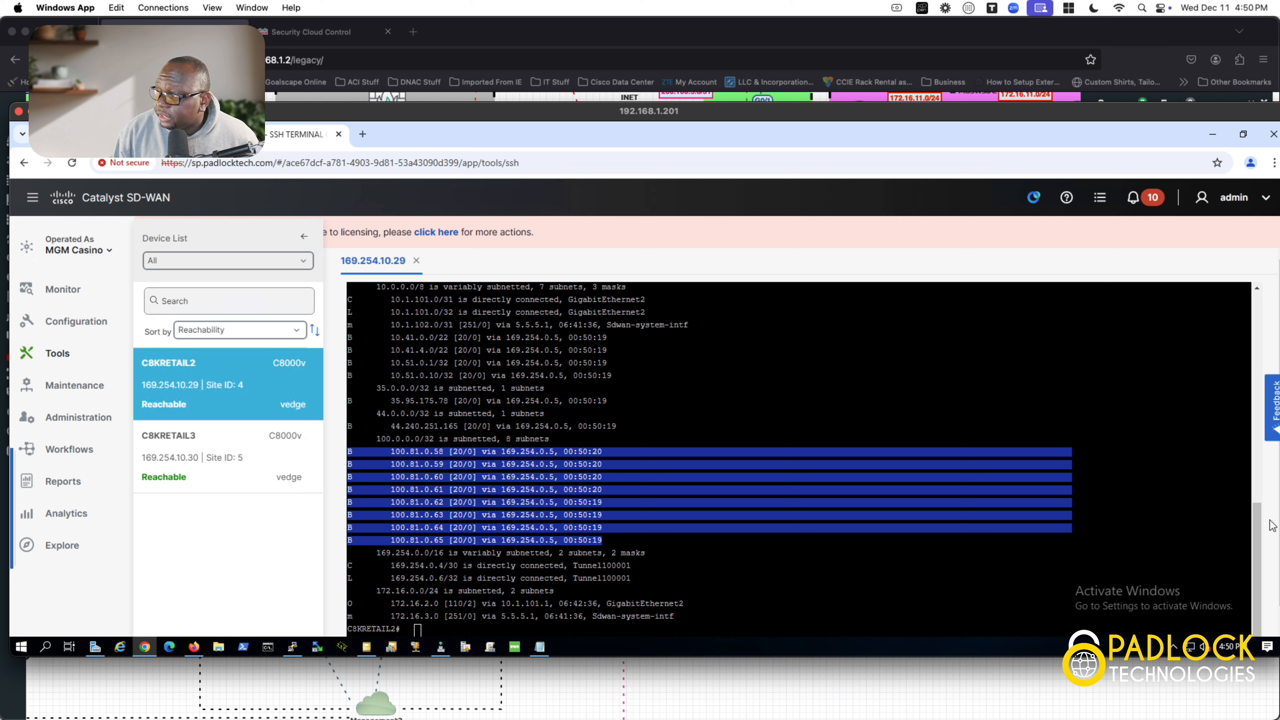
{"action": "left_click_drag", "start_coordinate": [1258, 520], "coordinate": [1260, 466]}
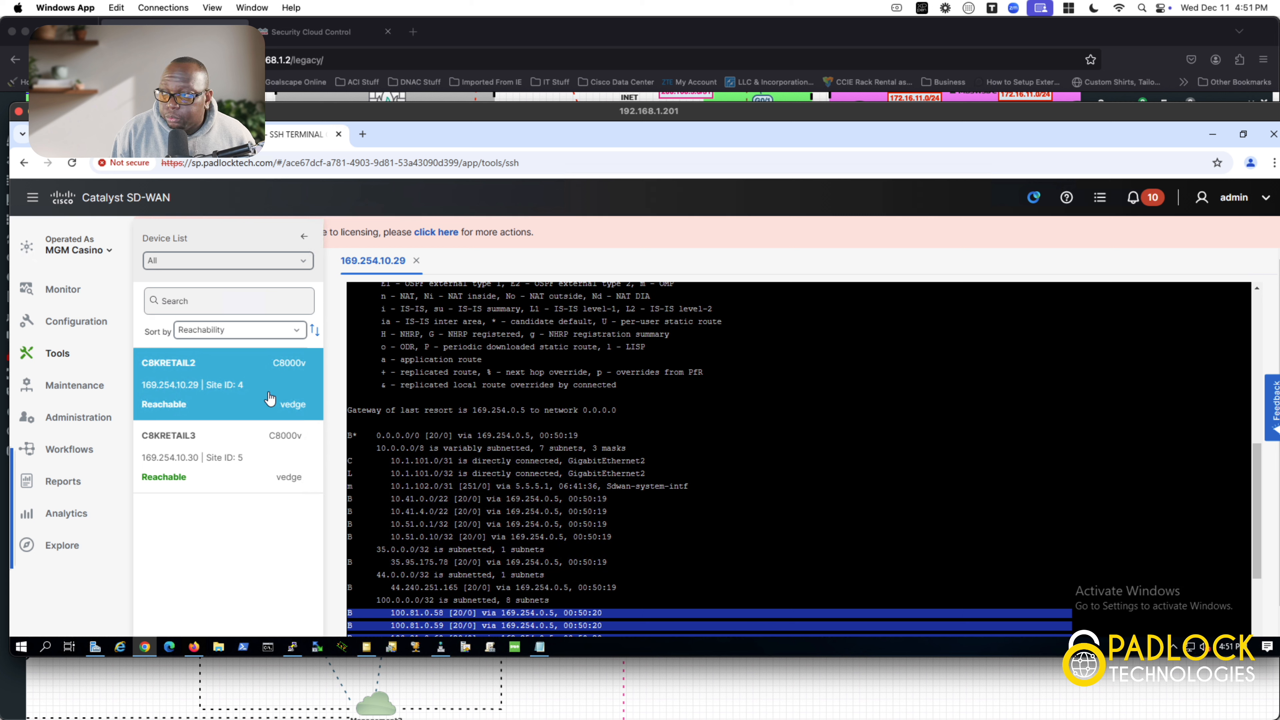
{"action": "left_click_drag", "start_coordinate": [692, 488], "coordinate": [330, 492]}
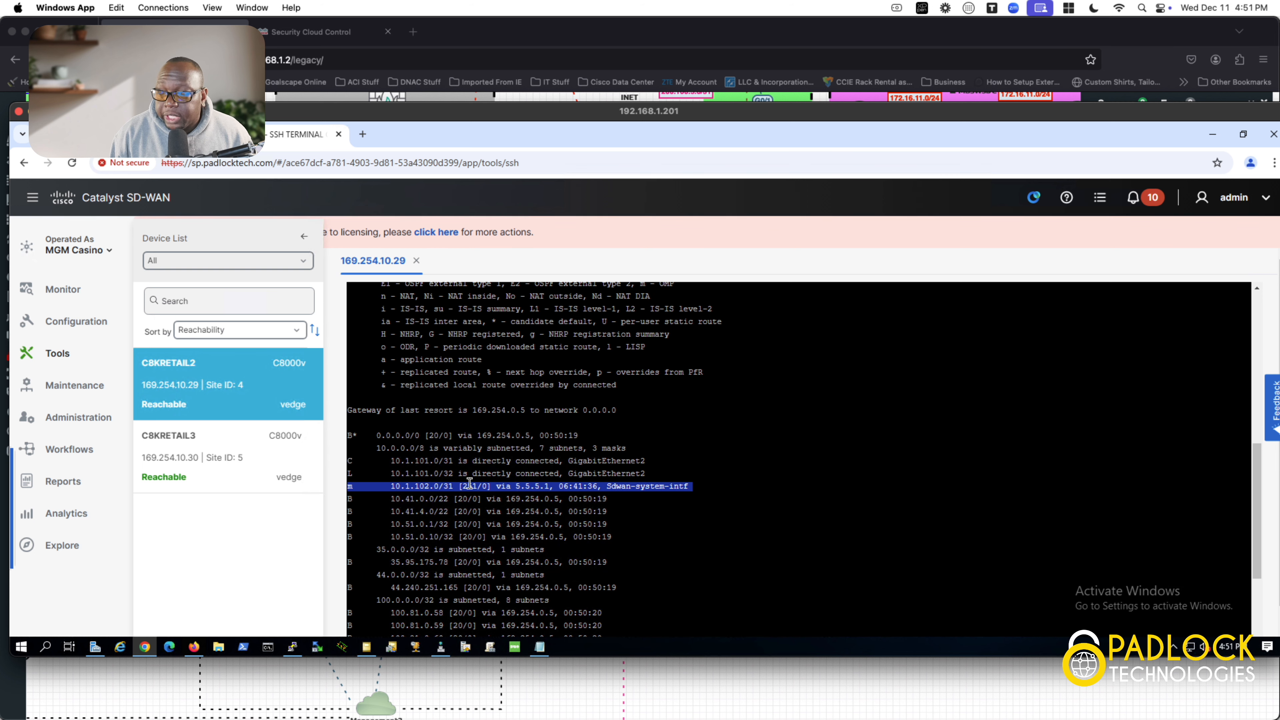
Step: Highlight the 172.16.3.0 route line at the bottom of the table, then clear the highlight
{"action": "left_click_drag", "start_coordinate": [1256, 503], "coordinate": [1249, 565]}
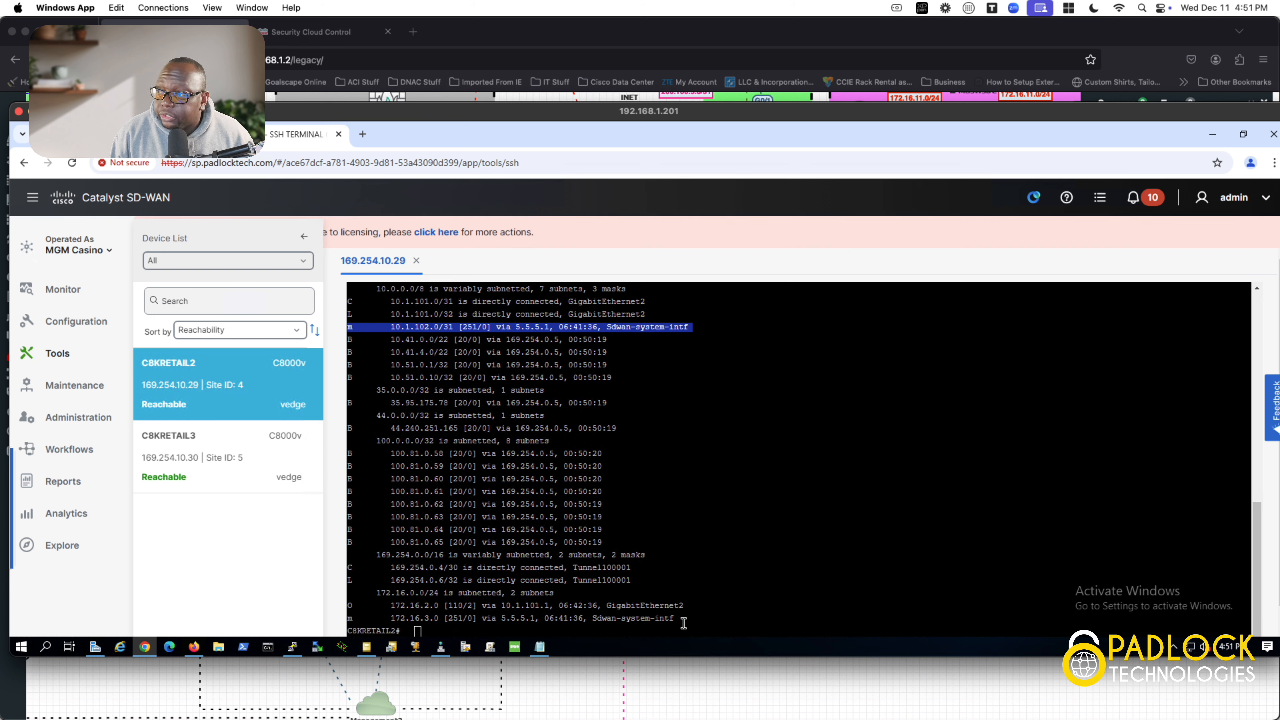
{"action": "left_click_drag", "start_coordinate": [683, 624], "coordinate": [515, 631]}
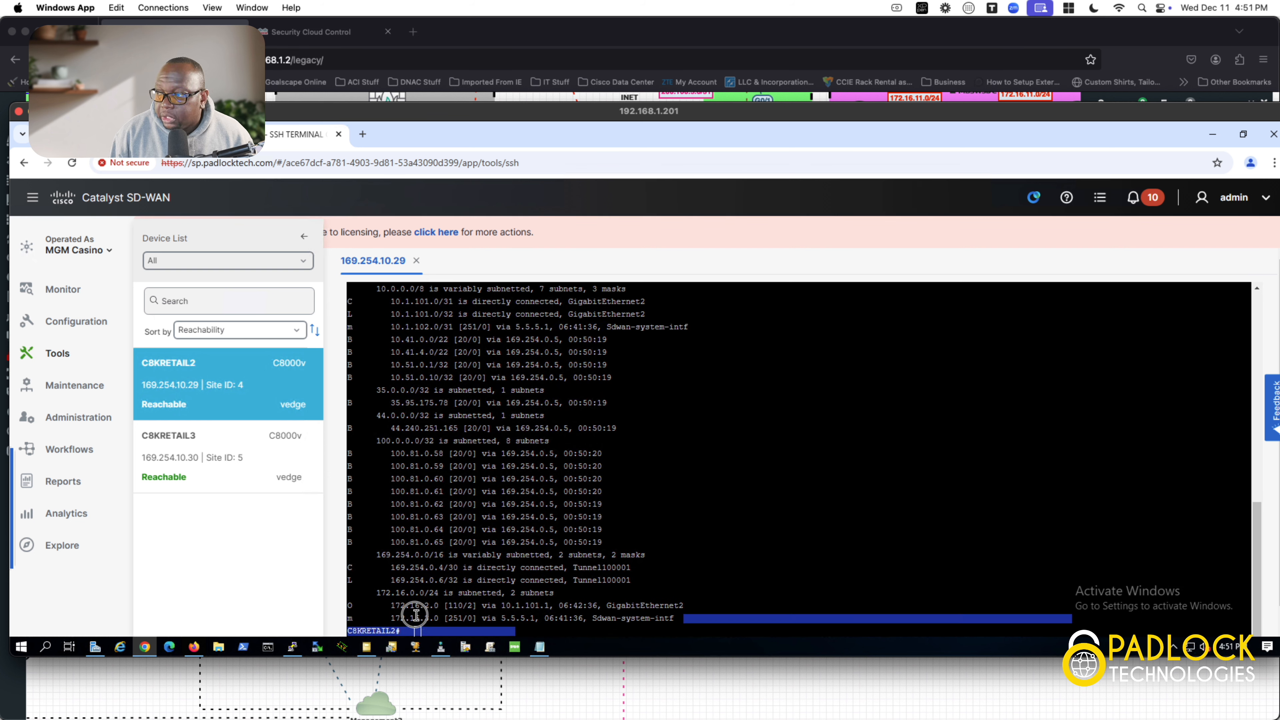
{"action": "mouse_move", "coordinate": [415, 614]}
{"action": "left_mouse_down"}
{"action": "mouse_move", "coordinate": [375, 610]}
{"action": "mouse_move", "coordinate": [391, 614]}
{"action": "left_mouse_up"}
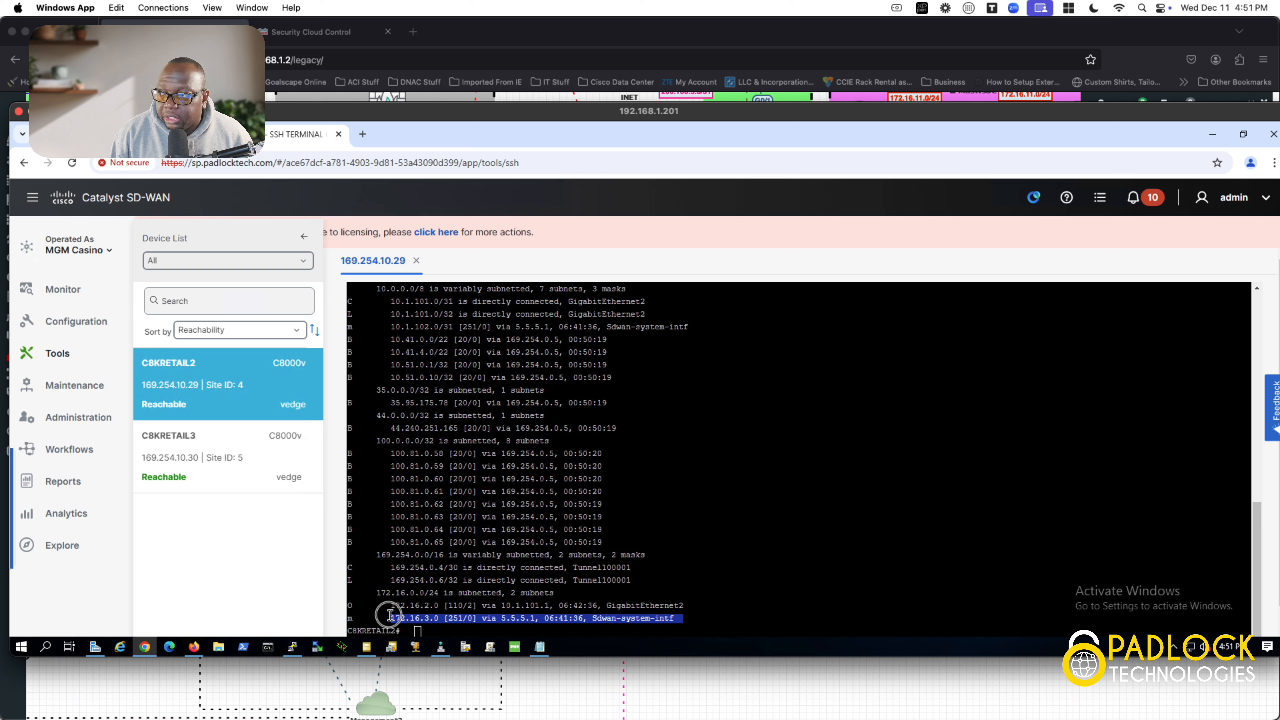
{"action": "left_click_drag", "start_coordinate": [391, 614], "coordinate": [390, 614]}
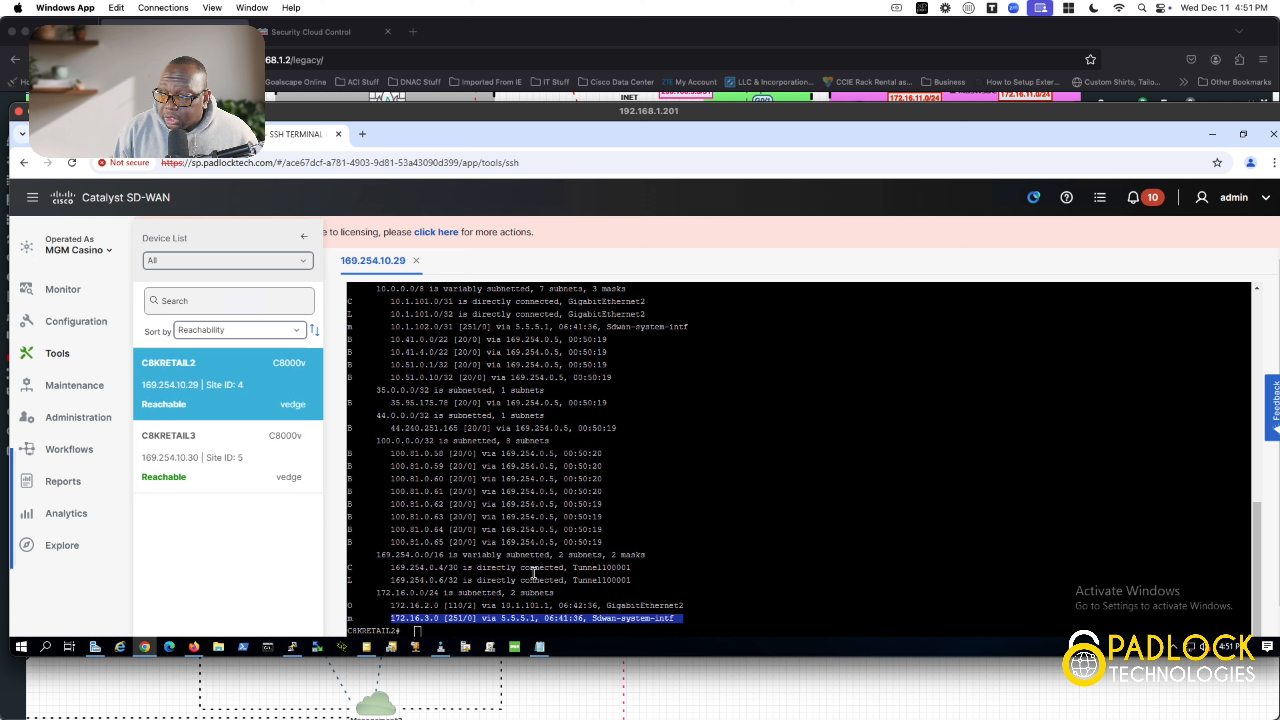
{"action": "left_click", "coordinate": [613, 556]}
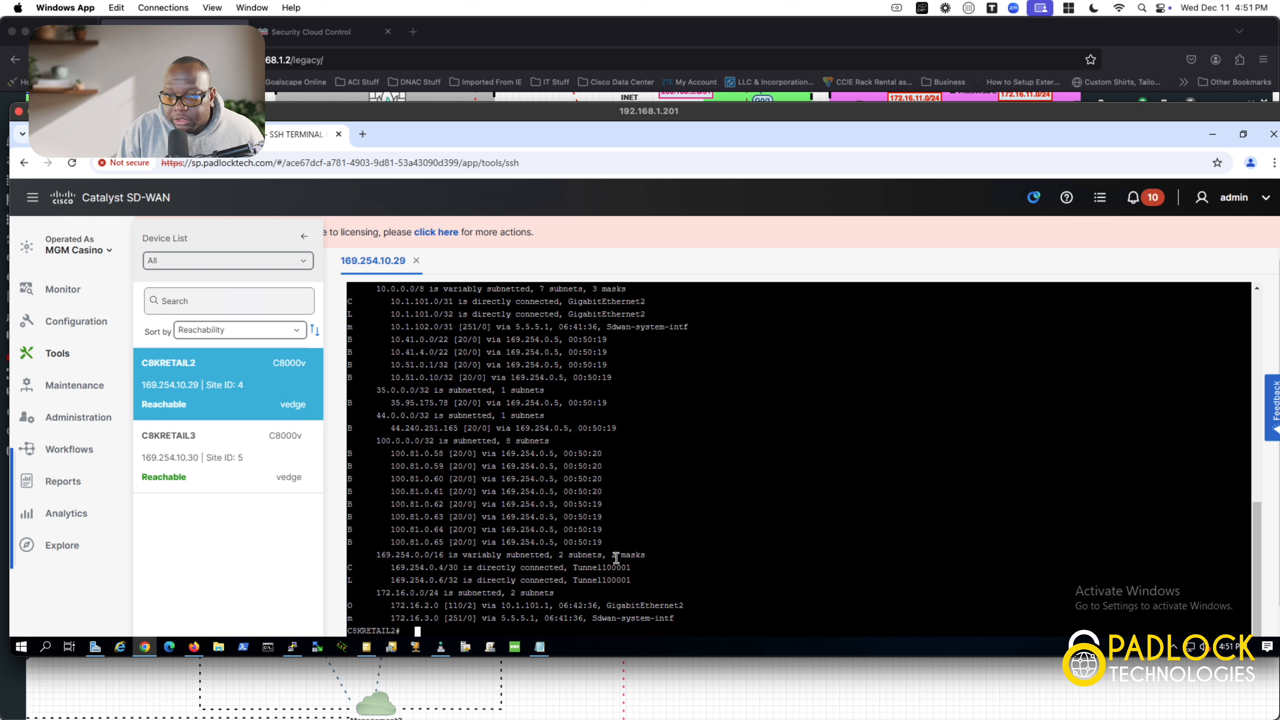
Step: Run 'sh sdwan omp route' and page through every --More-- prompt to the end of the OMP routes
{"action": "key", "text": "BackSpace"}
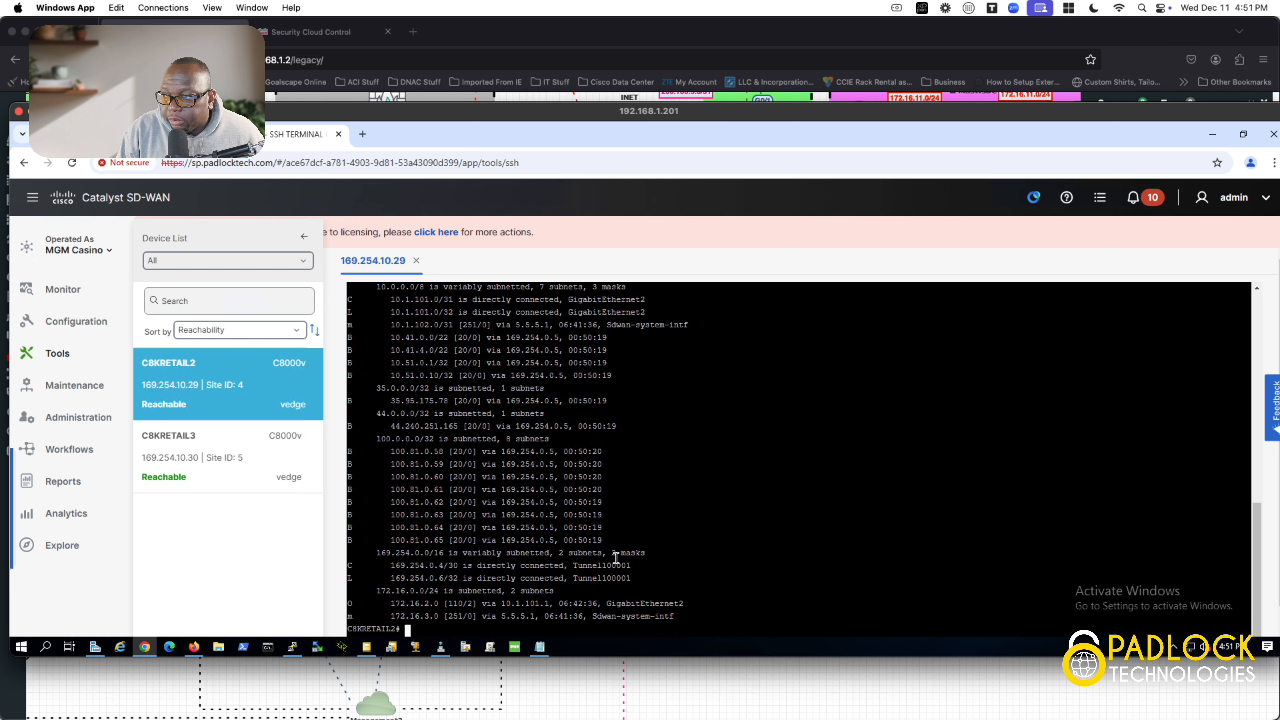
{"action": "key", "text": "BackSpace"}
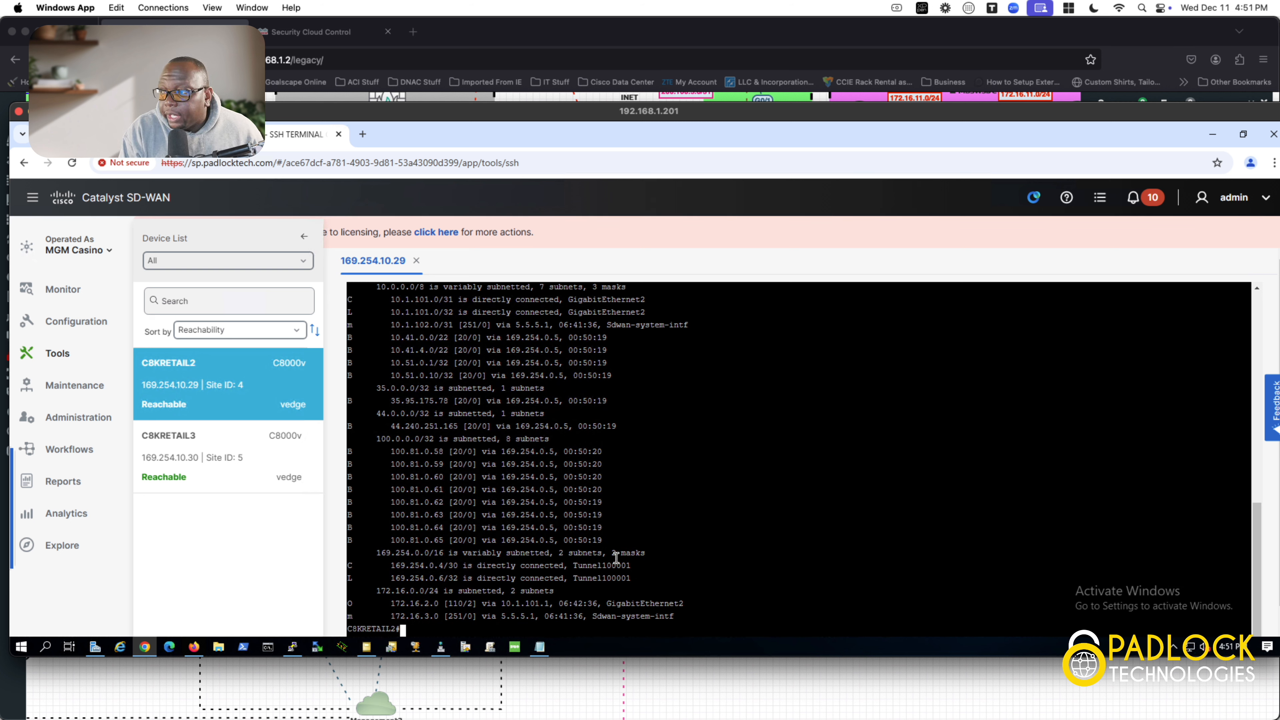
{"action": "type", "text": "sh "}
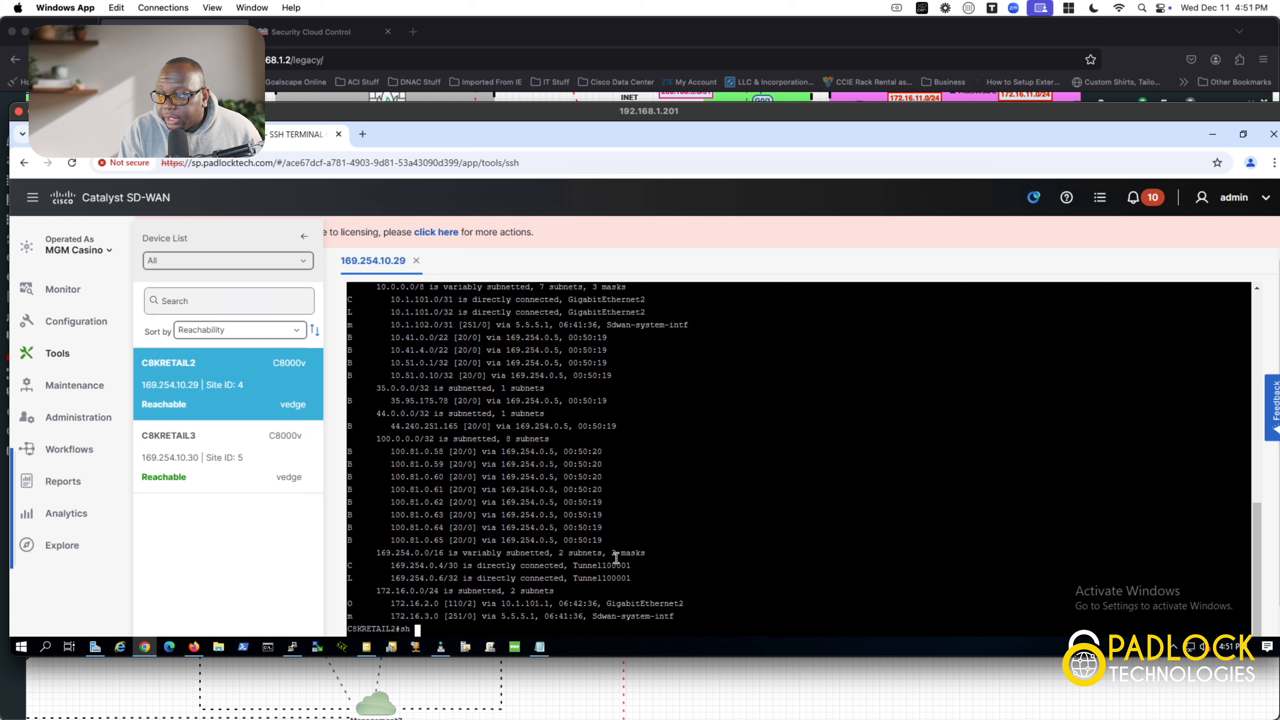
{"action": "type", "text": "sdwan om"}
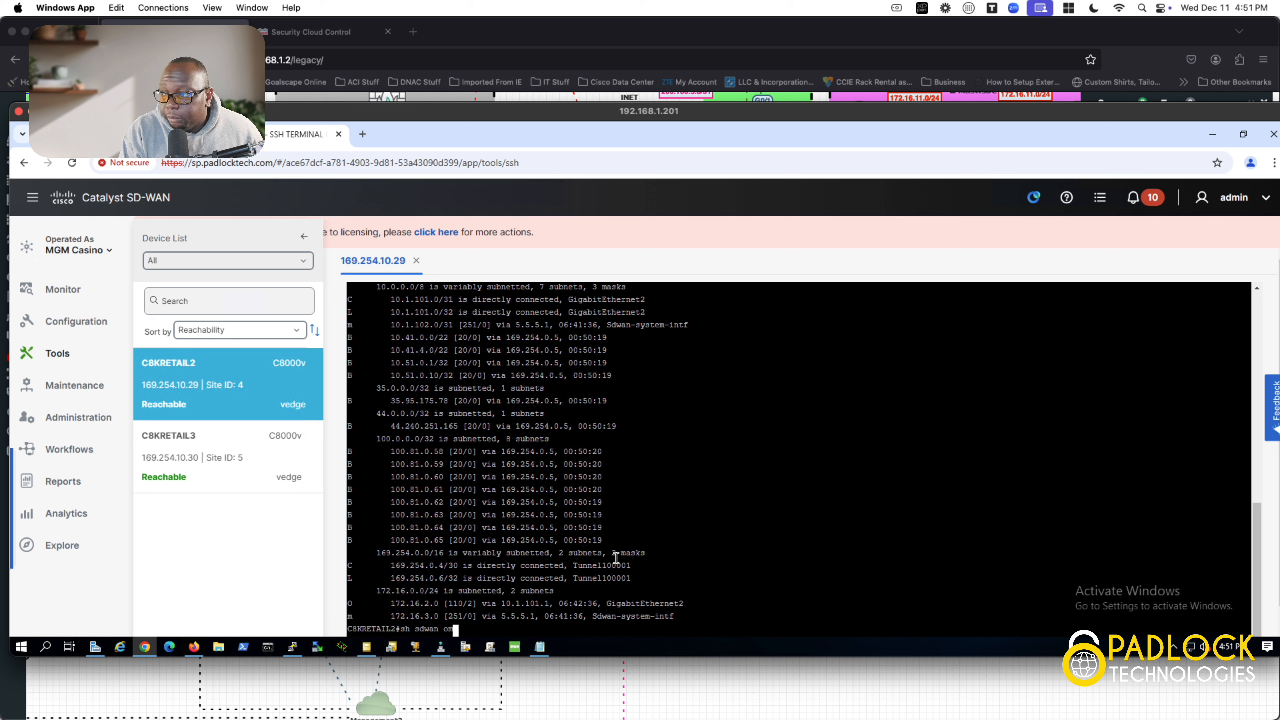
{"action": "type", "text": "p route"}
{"action": "key", "text": "Tab"}
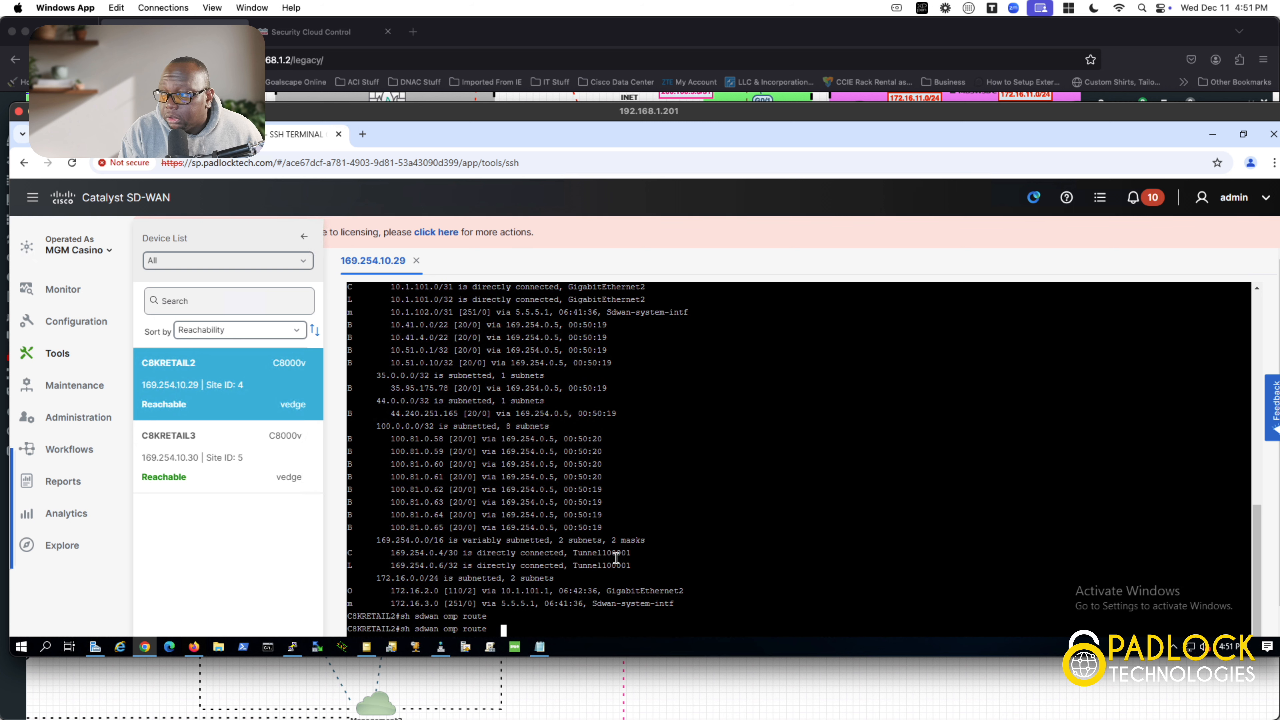
{"action": "key", "text": "Return"}
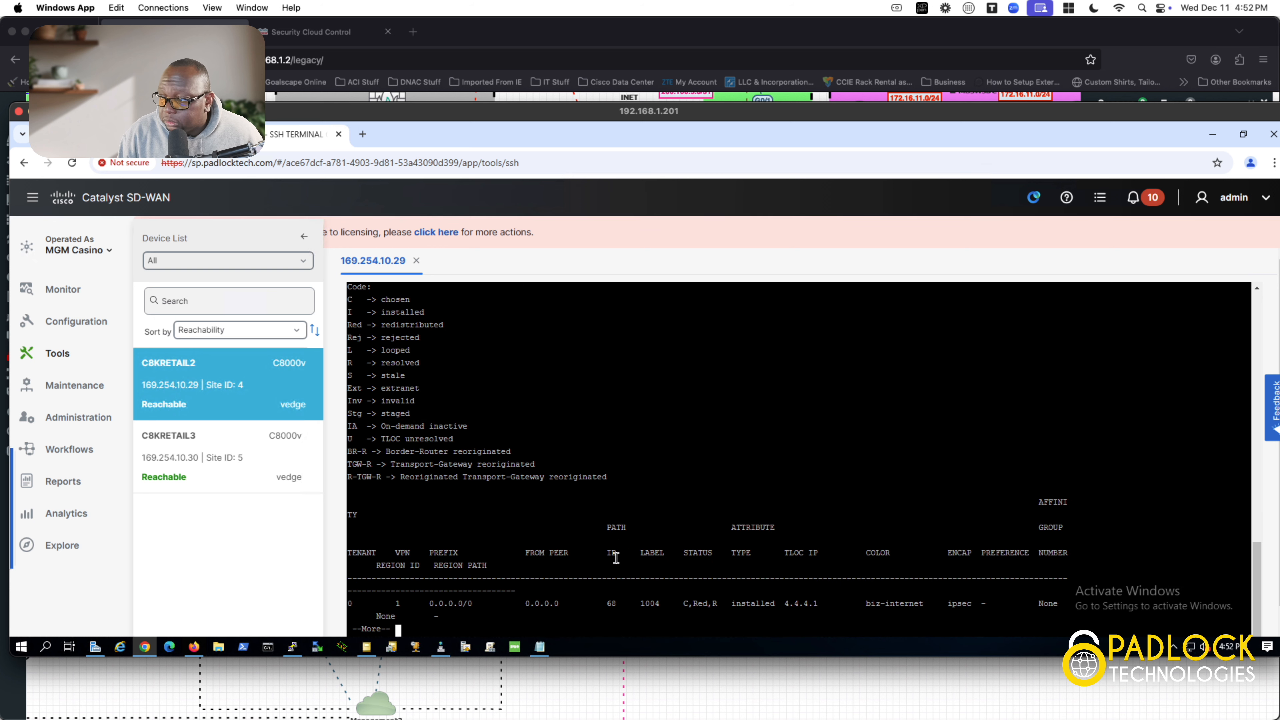
{"action": "key", "text": "space"}
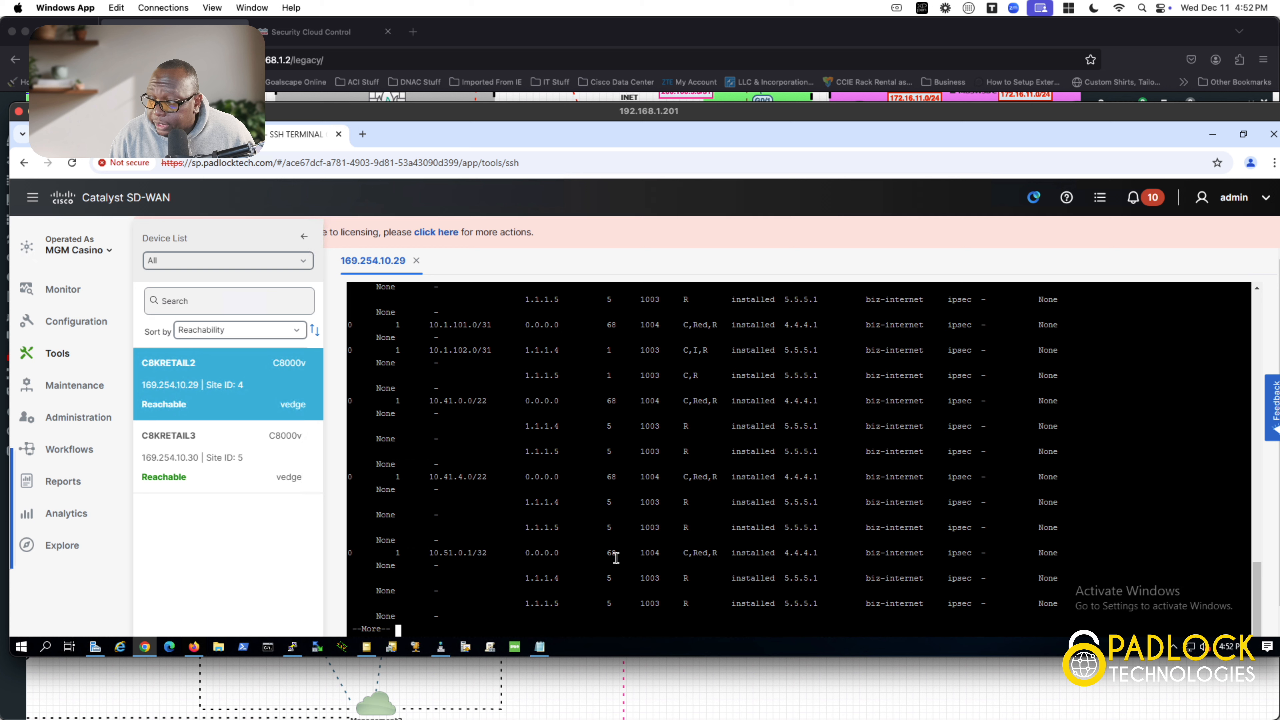
{"action": "key", "text": "space"}
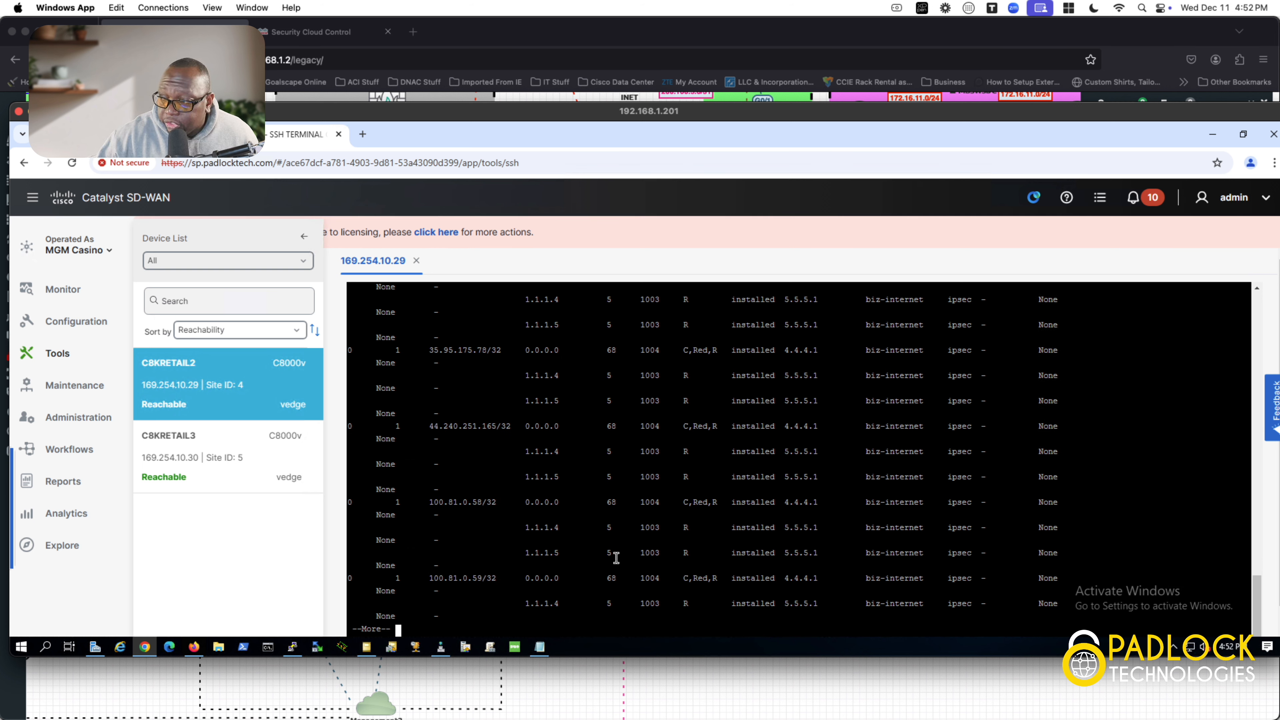
{"action": "key", "text": "space"}
{"action": "key", "text": "space"}
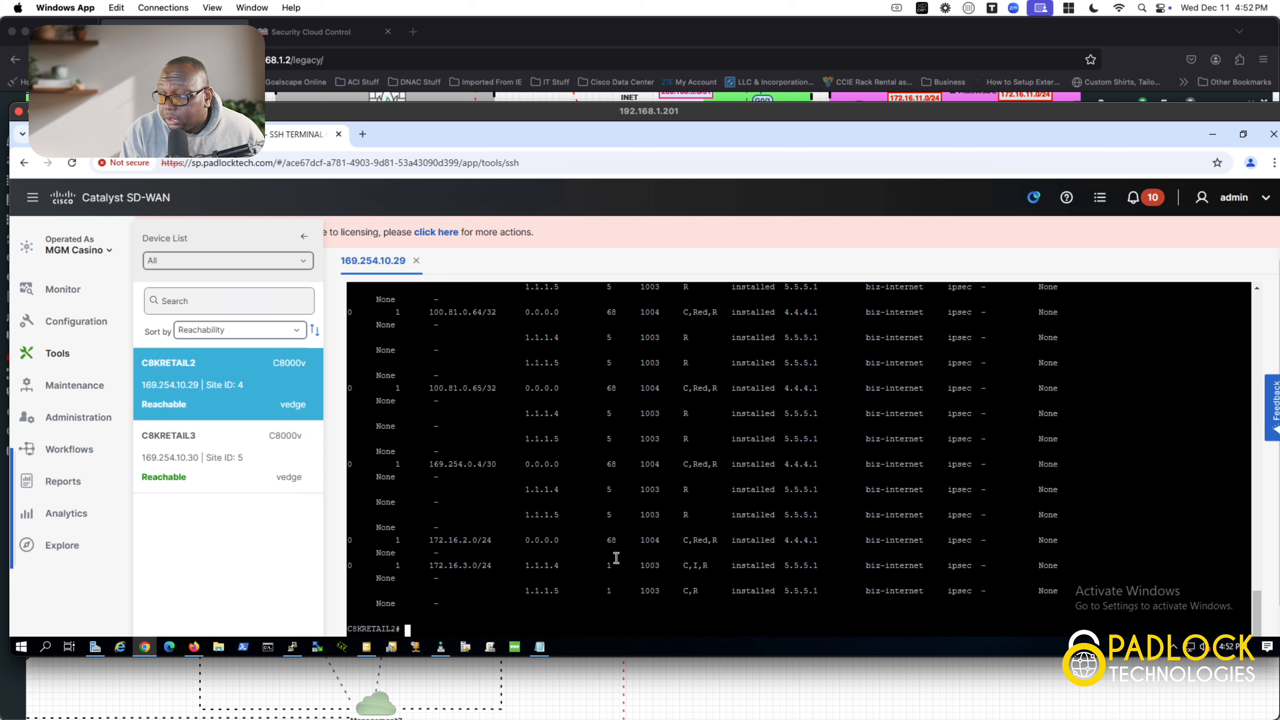
{"action": "type", "text": "sh s"}
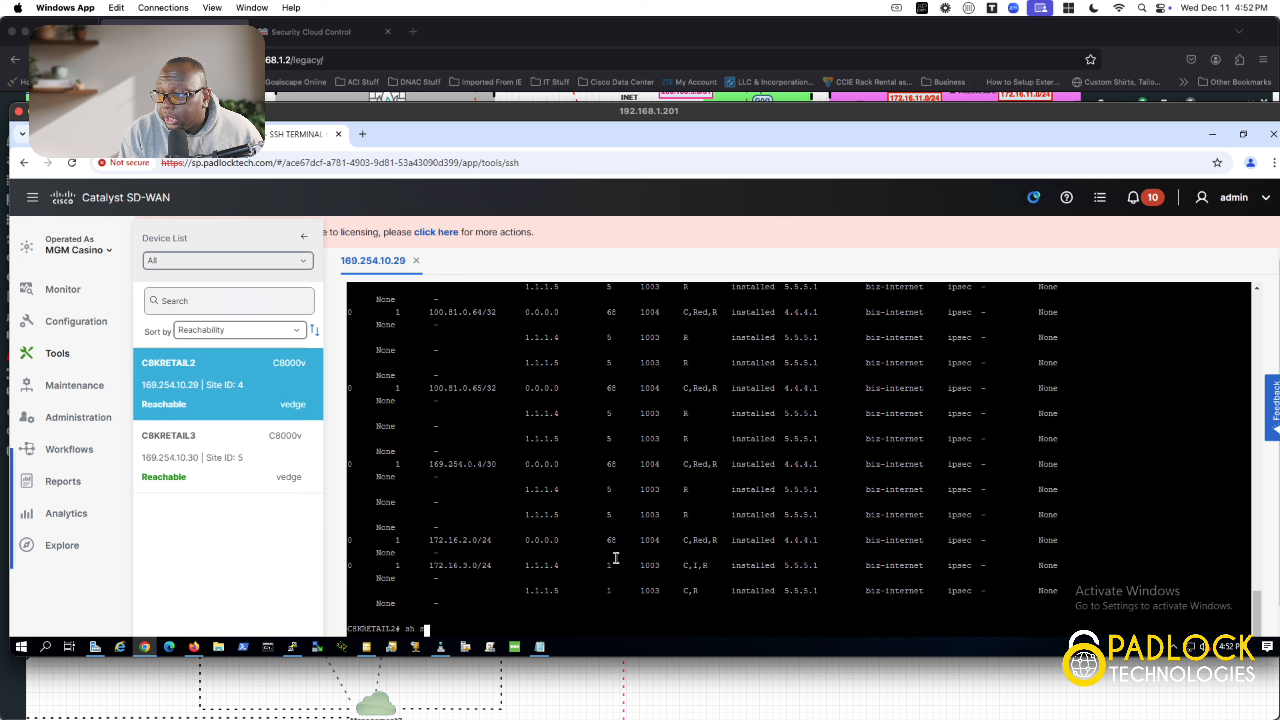
{"action": "type", "text": "dwan "}
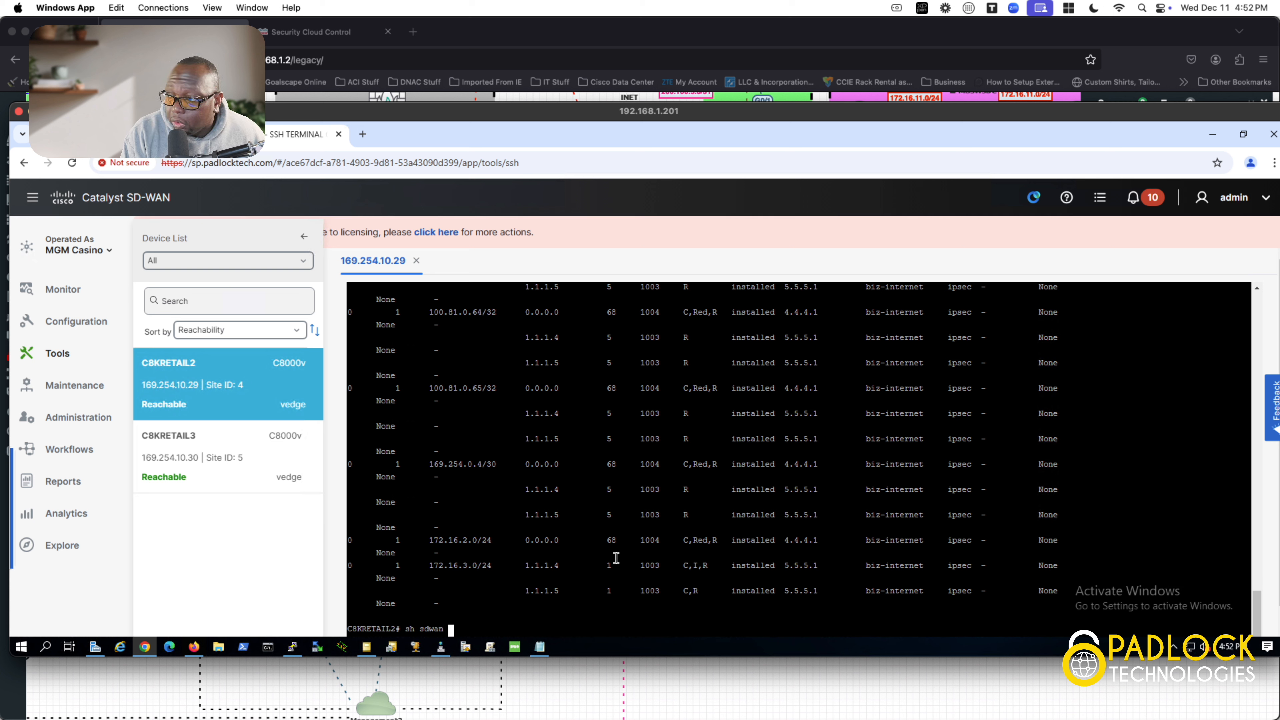
{"action": "type", "text": "omp peers"}
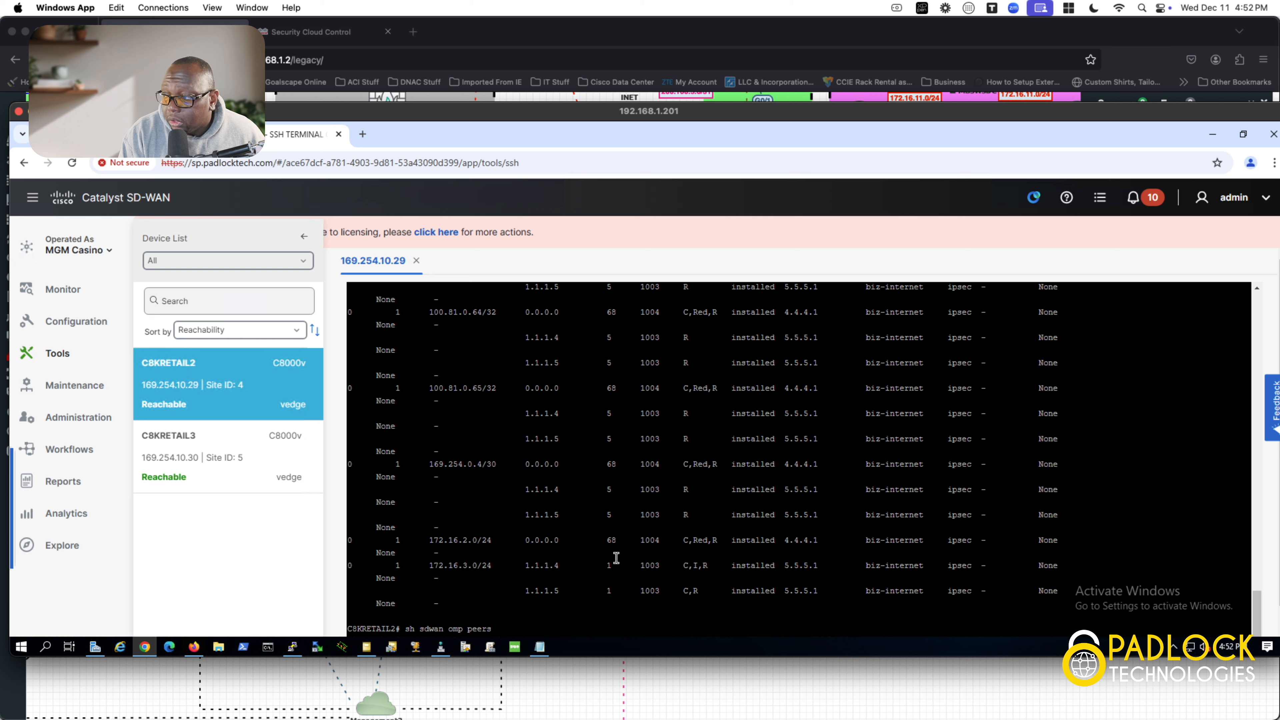
Step: Run 'sh sdwan omp peers' to confirm vSmarts 1.1.1.4 and 1.1.1.5 are up, then trim the recalled command to 'sh sdwan'
{"action": "key", "text": "Return"}
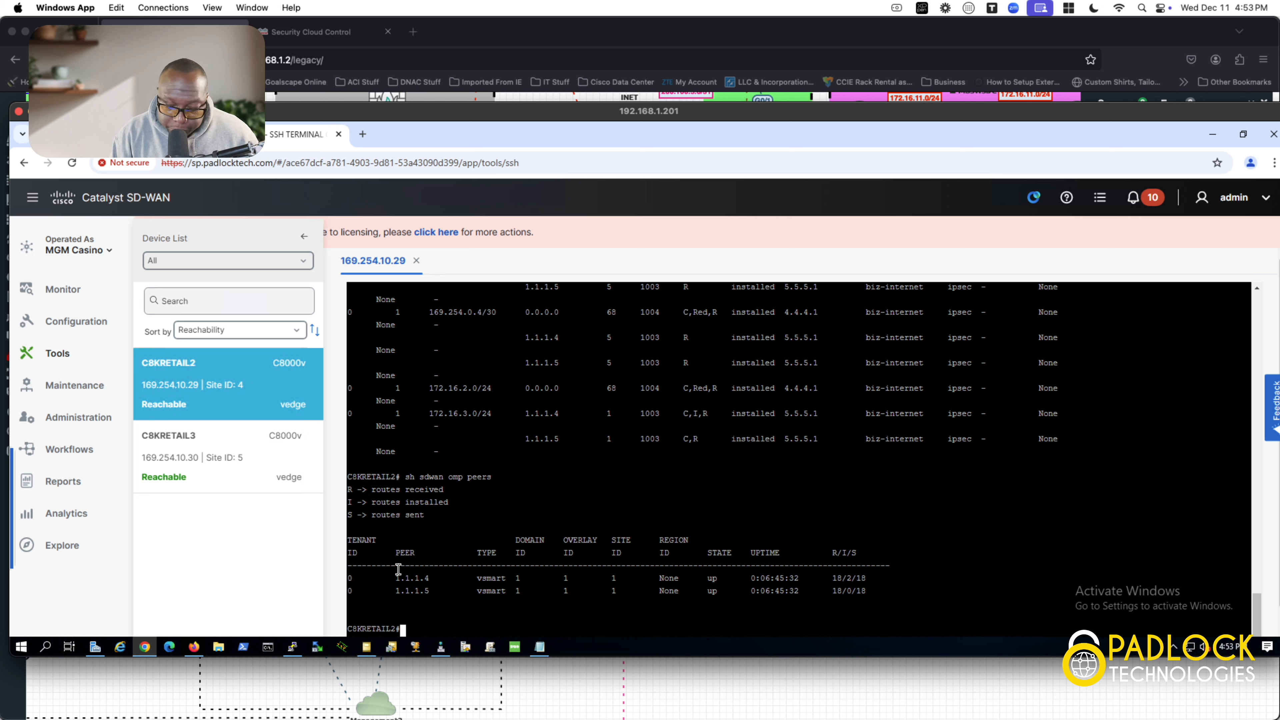
{"action": "key", "text": "Up"}
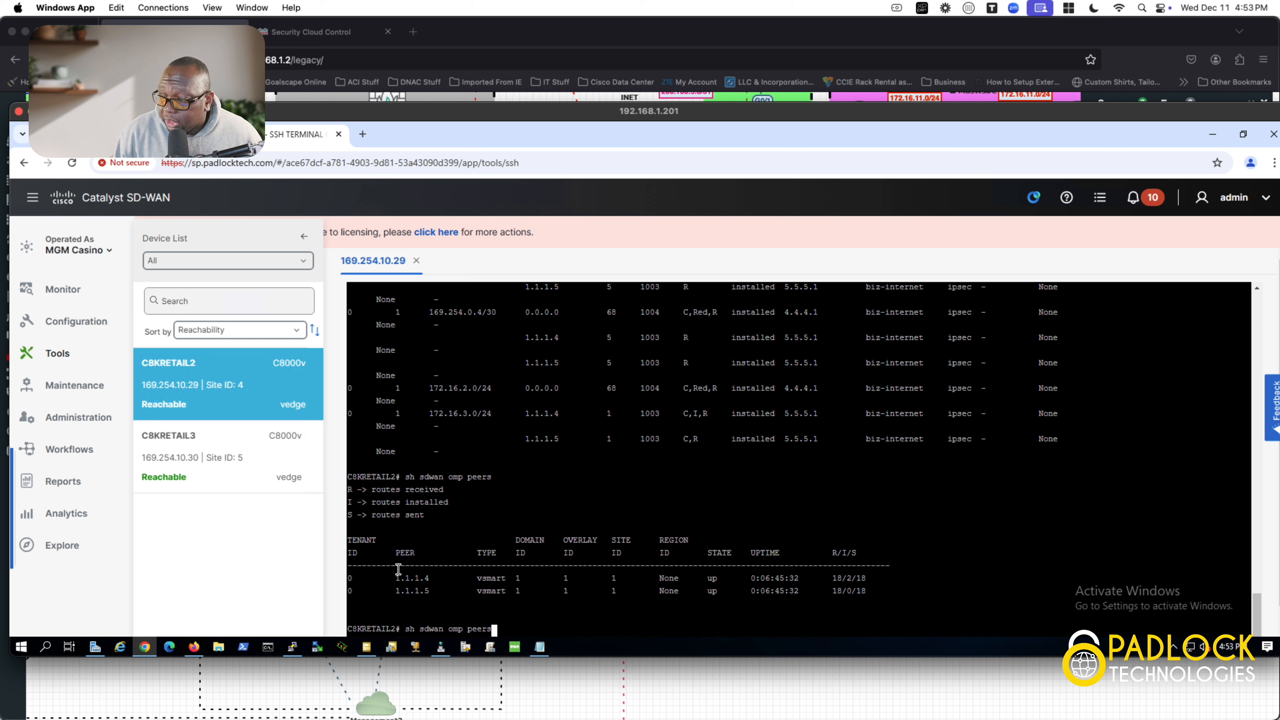
{"action": "key", "text": "BackSpace"}
{"action": "key", "text": "BackSpace"}
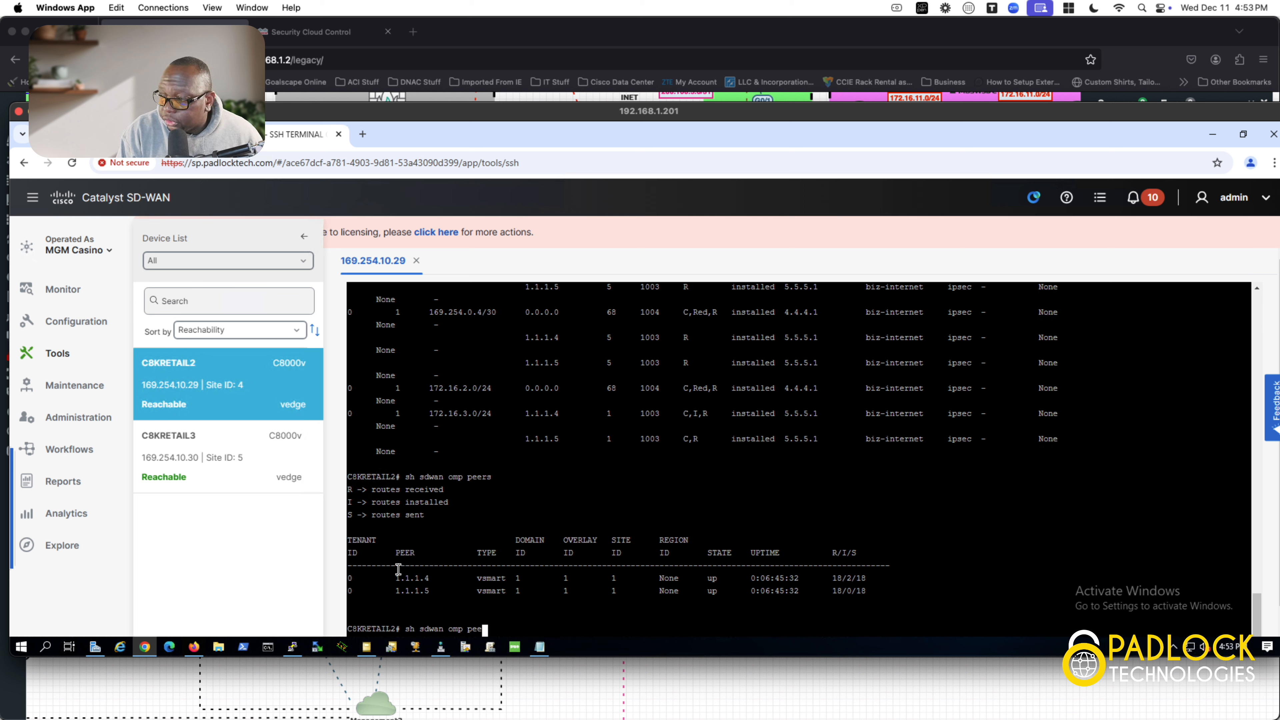
{"action": "key", "text": "BackSpace"}
{"action": "key", "text": "BackSpace"}
{"action": "key", "text": "BackSpace"}
{"action": "key", "text": "BackSpace"}
{"action": "key", "text": "BackSpace"}
{"action": "key", "text": "BackSpace"}
{"action": "key", "text": "BackSpace"}
{"action": "key", "text": "BackSpace"}
{"action": "type", "text": "contol"}
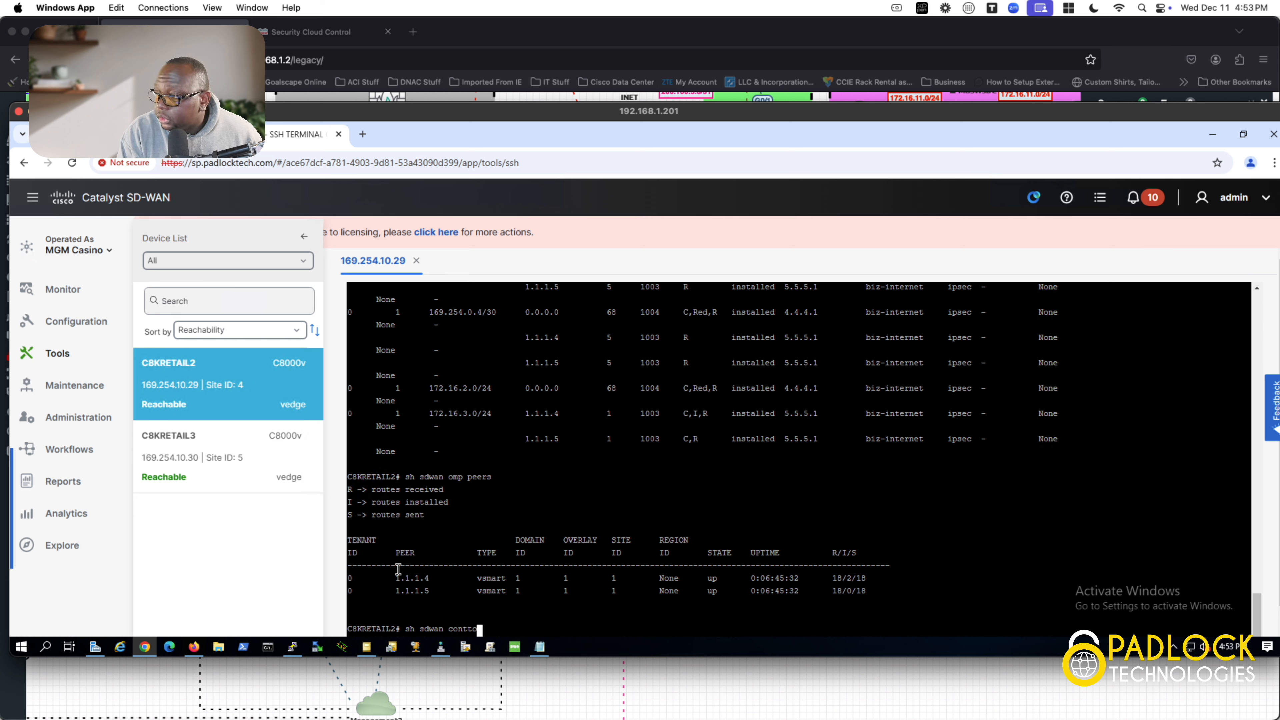
Step: Run 'show sdwan control connections' on C8KRETAIL2 and highlight the first vSmart row
{"action": "key", "text": "BackSpace"}
{"action": "key", "text": "BackSpace"}
{"action": "key", "text": "BackSpace"}
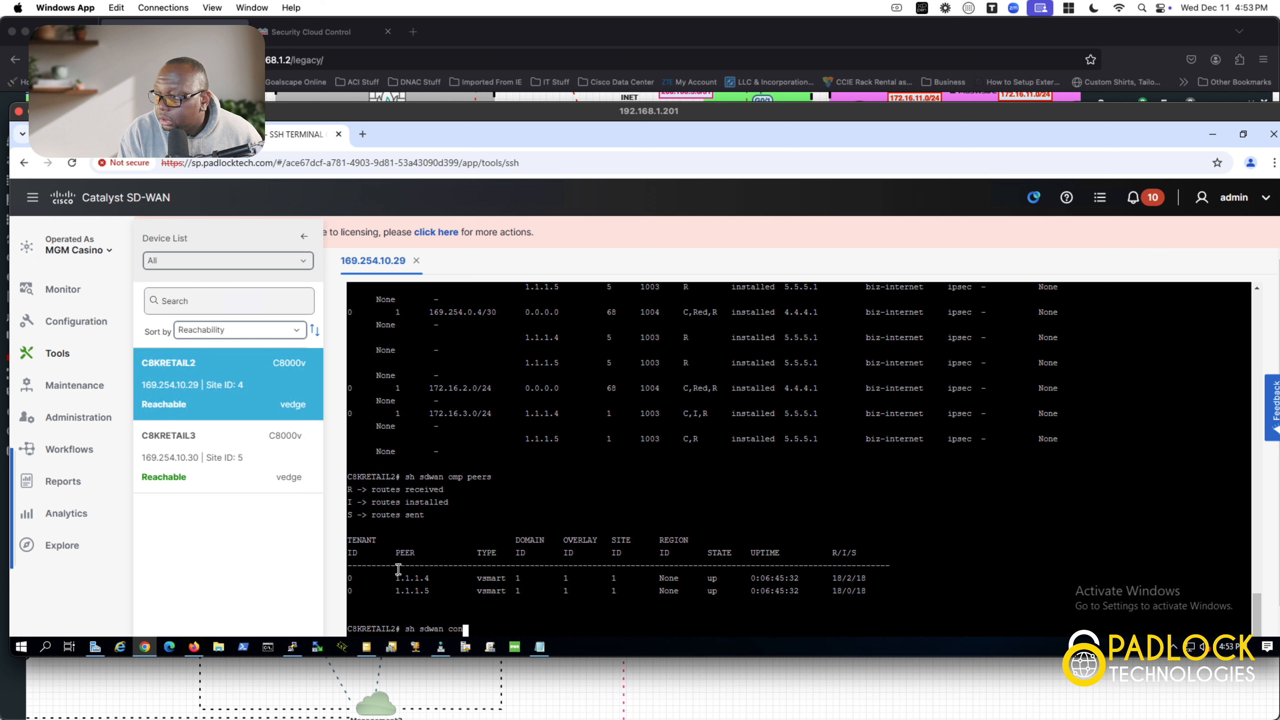
{"action": "type", "text": "trol con"}
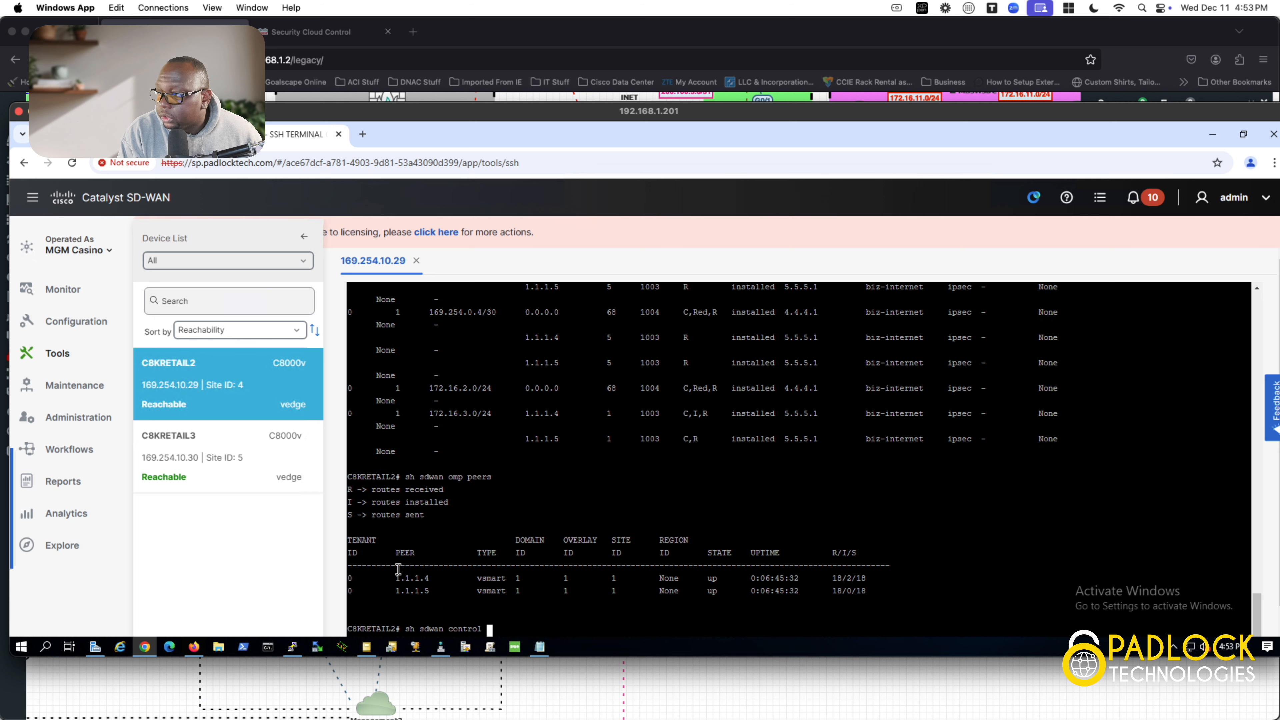
{"action": "key", "text": "Tab"}
{"action": "key", "text": "Tab"}
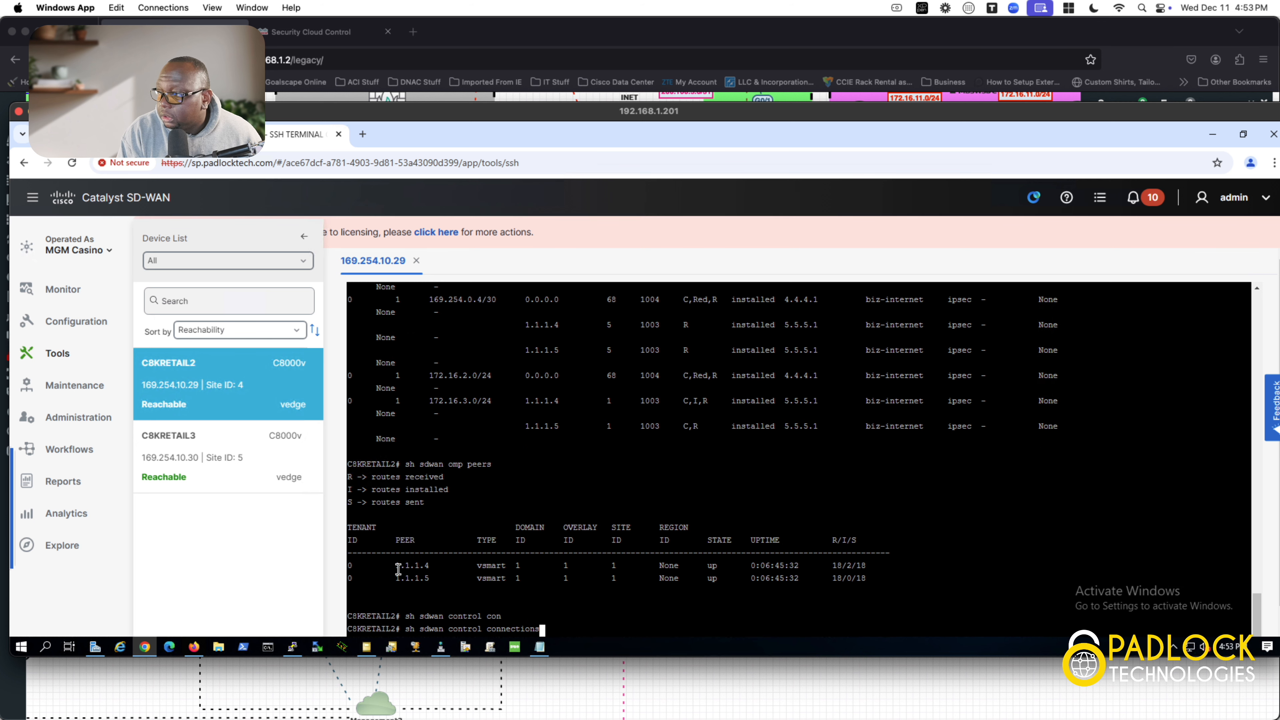
{"action": "key", "text": "Return"}
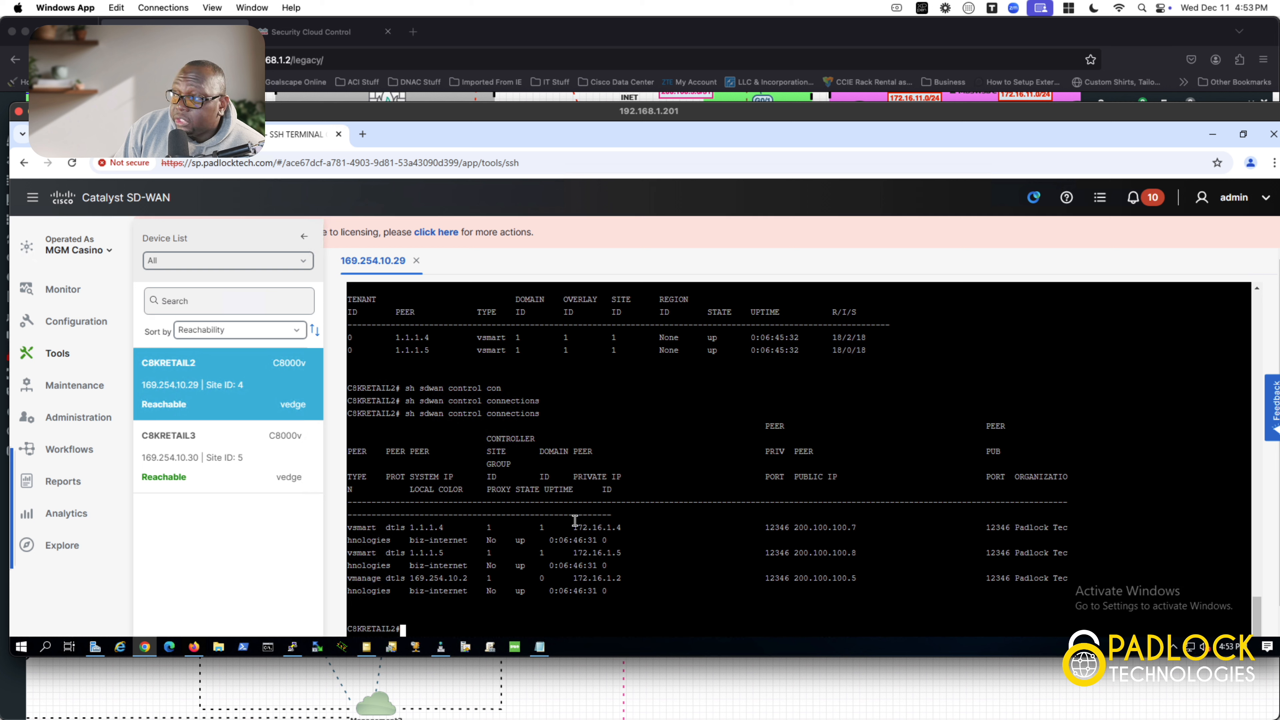
{"action": "left_click_drag", "start_coordinate": [569, 519], "coordinate": [644, 515]}
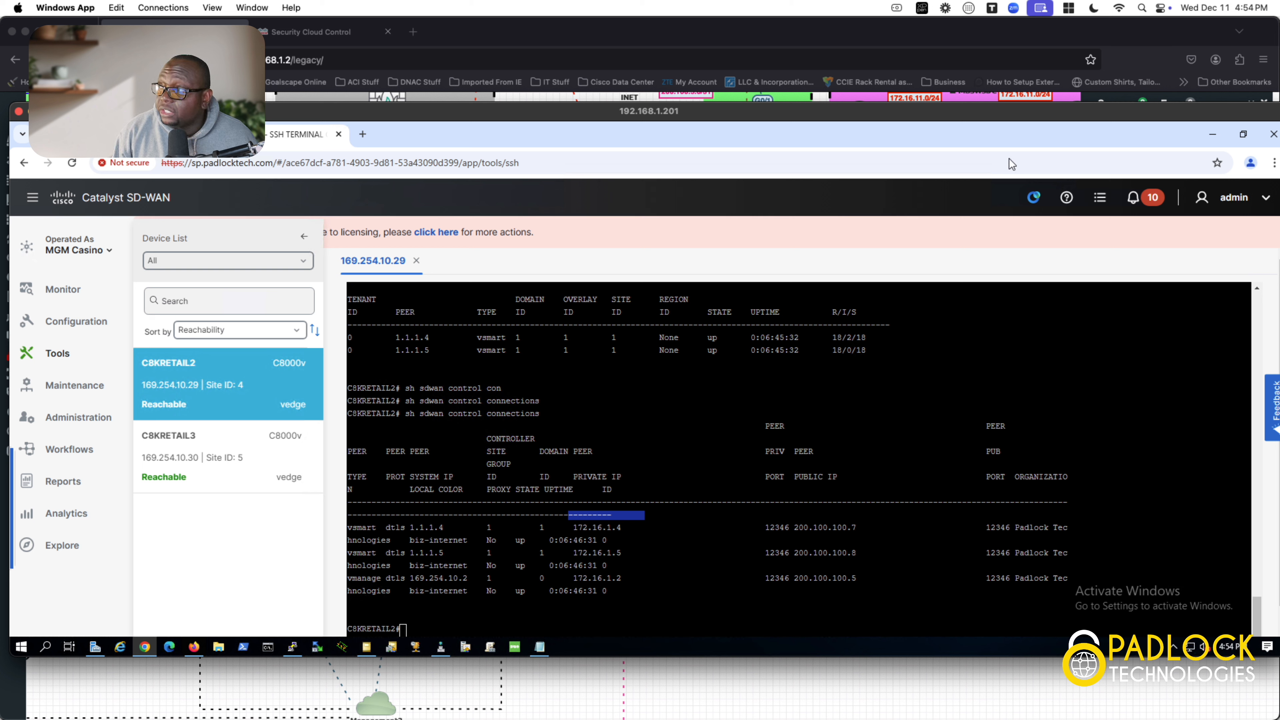
Step: Open the Win69 HTML5 console from the EVE-NG topology, sign in with the Windows password, and reposition the window
{"action": "left_click", "coordinate": [757, 685]}
{"action": "left_click", "coordinate": [849, 580]}
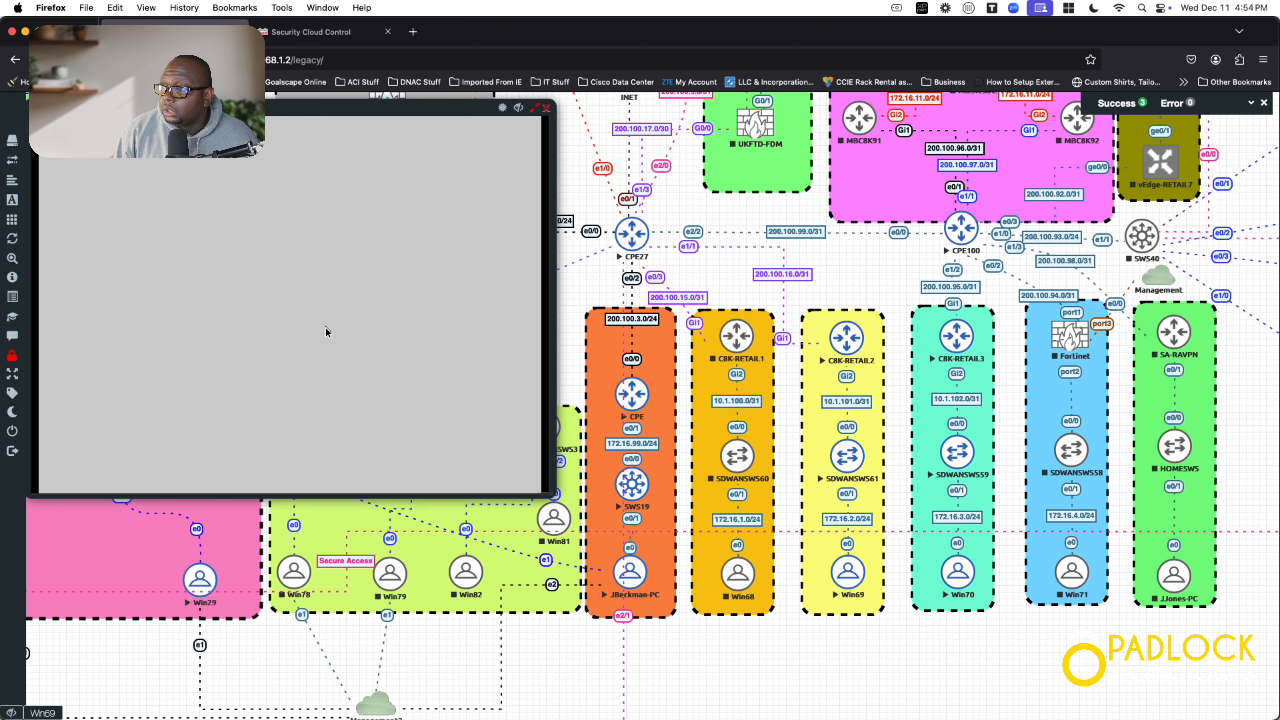
{"action": "left_click", "coordinate": [349, 308]}
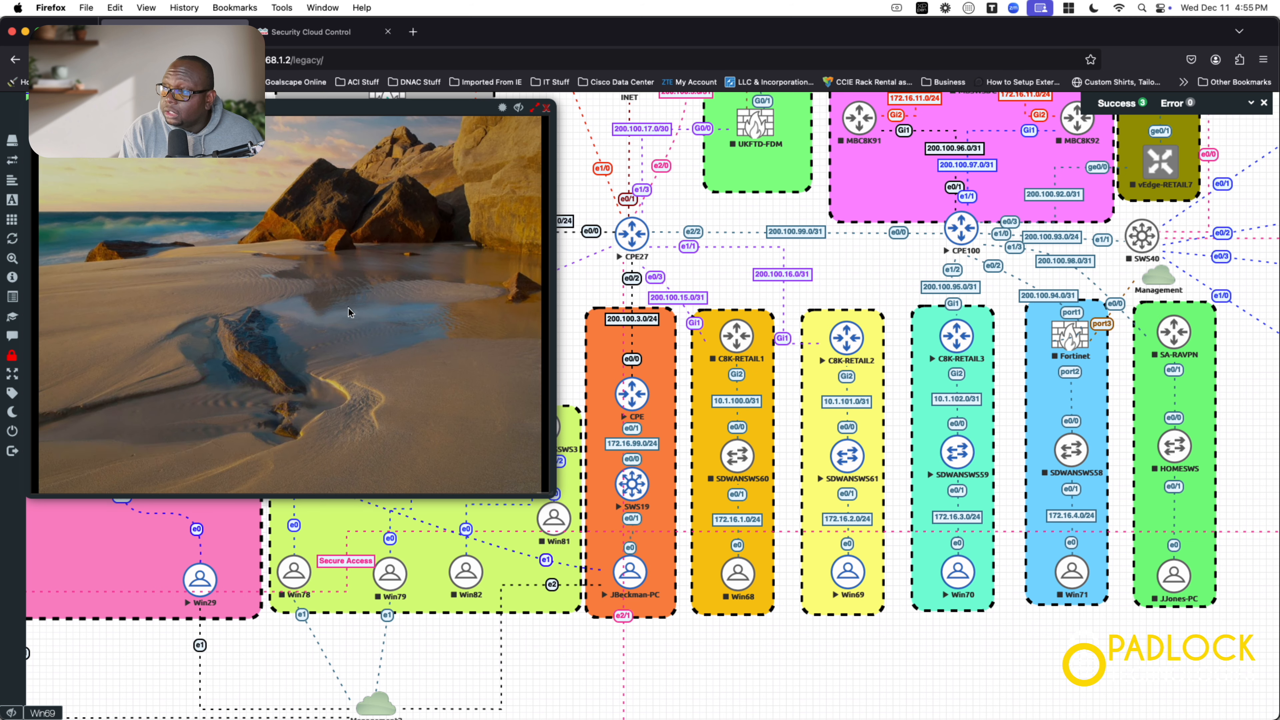
{"action": "type", "text": "••••••••"}
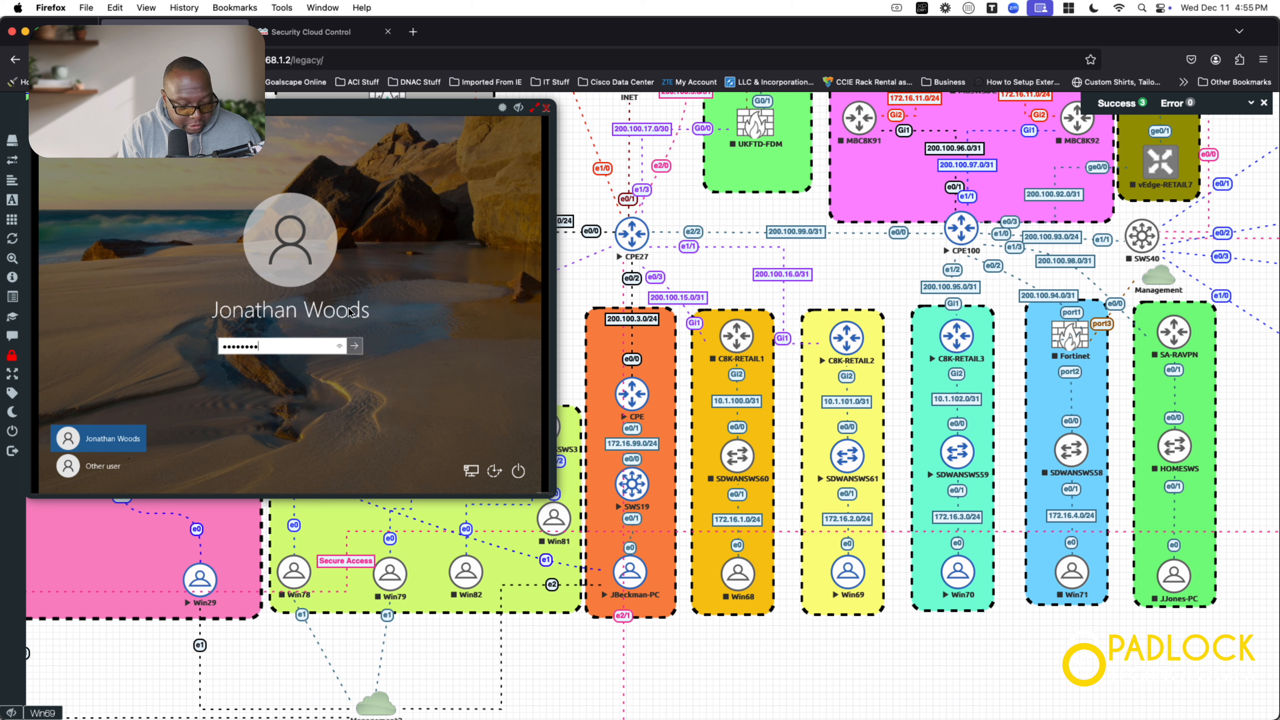
{"action": "type", "text": "••"}
{"action": "key", "text": "Return"}
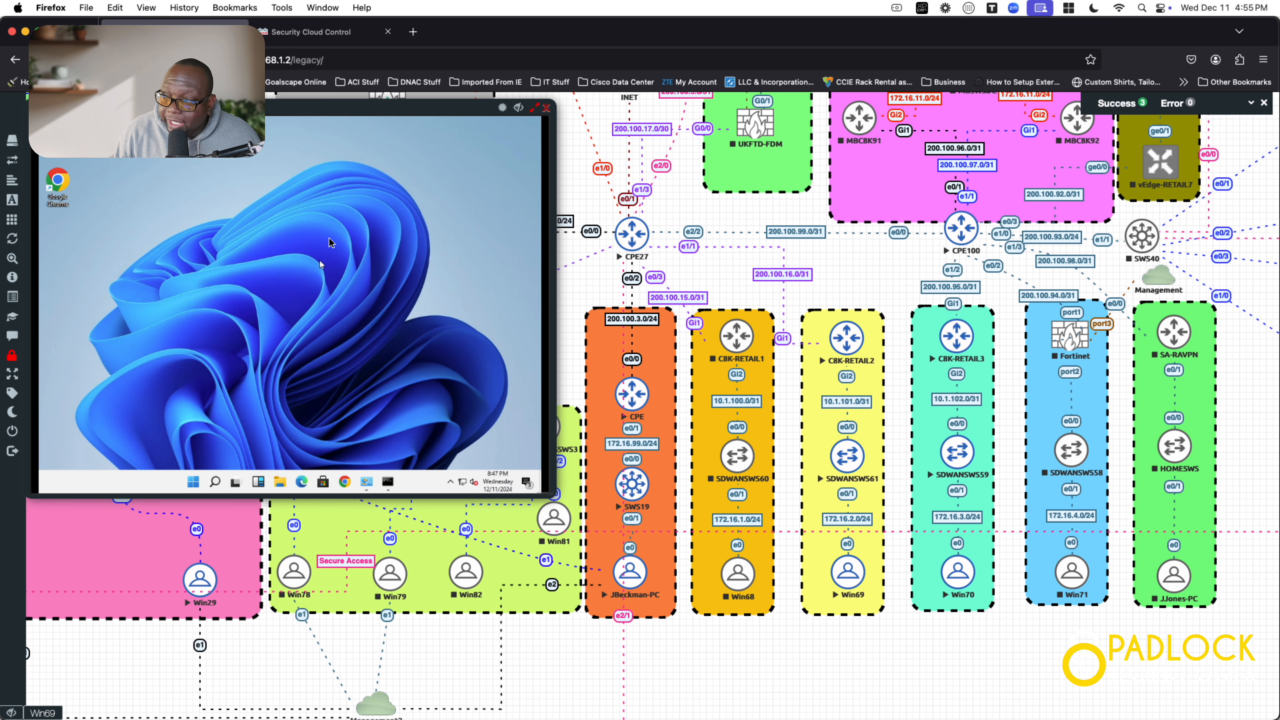
{"action": "left_click_drag", "start_coordinate": [334, 106], "coordinate": [670, 188]}
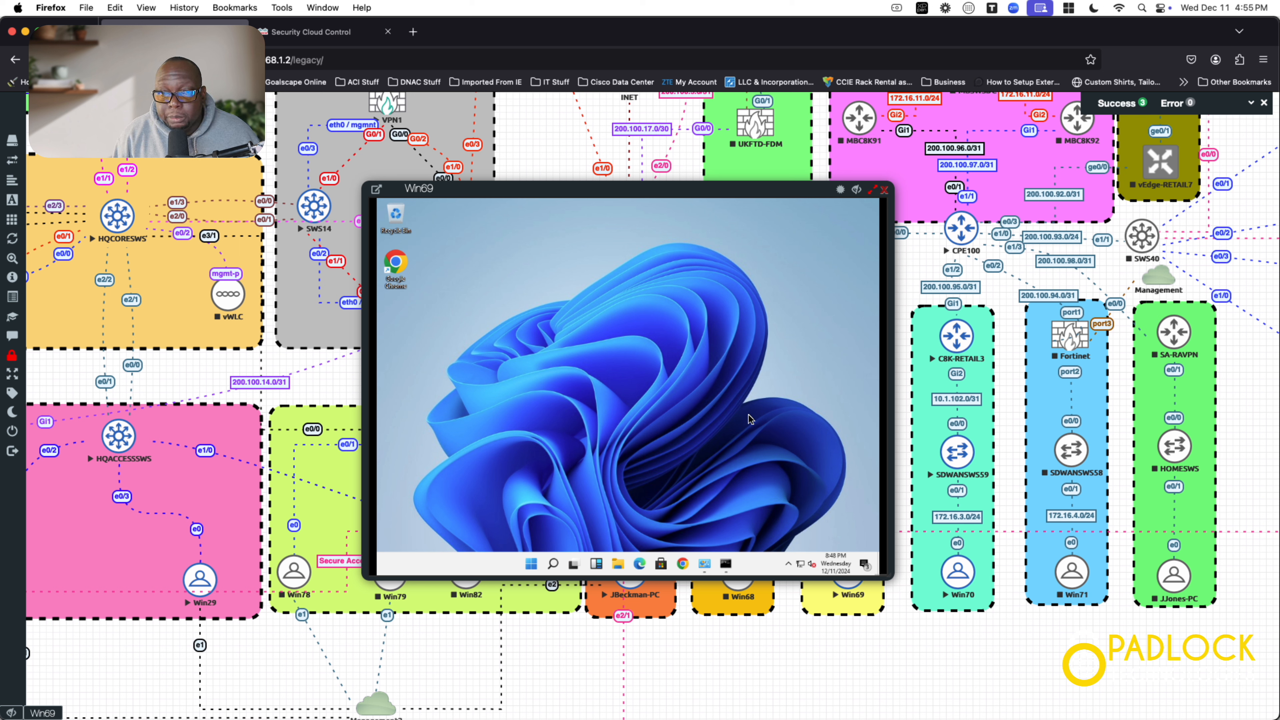
Step: In Chrome on Win69, search 'ipchicken' and open IP Chicken, which shows public IP 151.186.183.80
{"action": "left_click", "coordinate": [683, 564]}
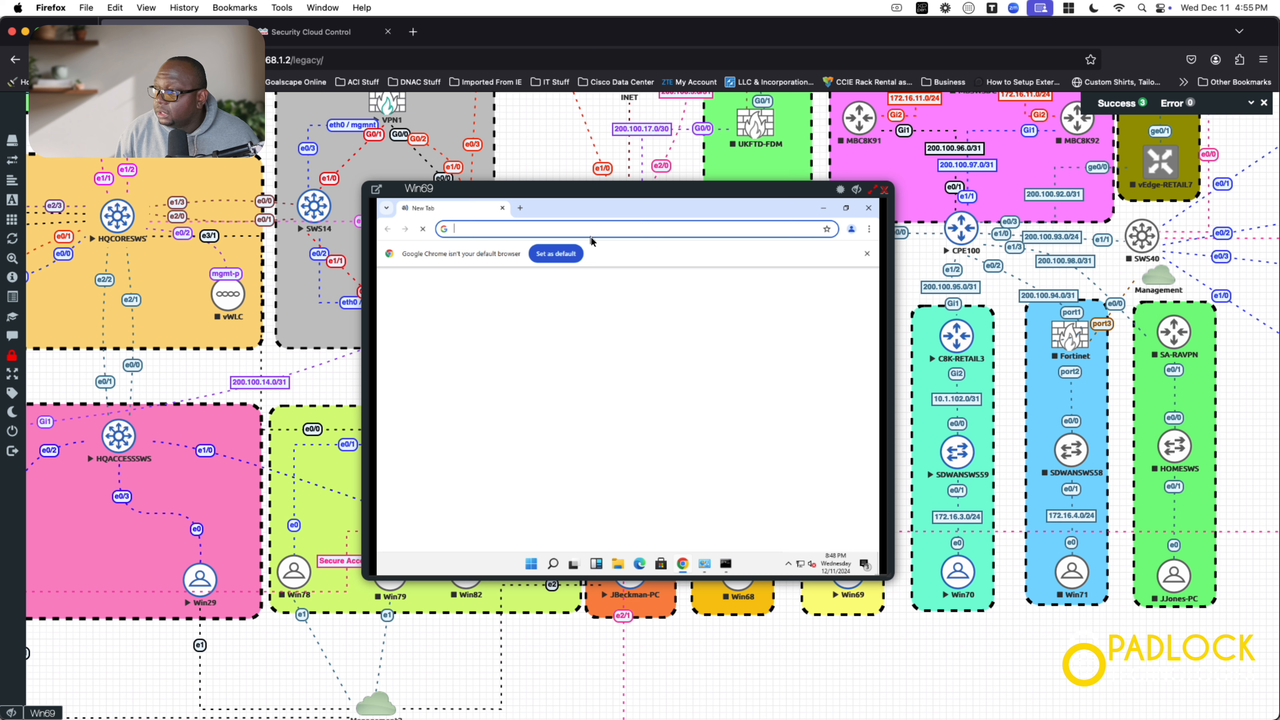
{"action": "left_click", "coordinate": [593, 233]}
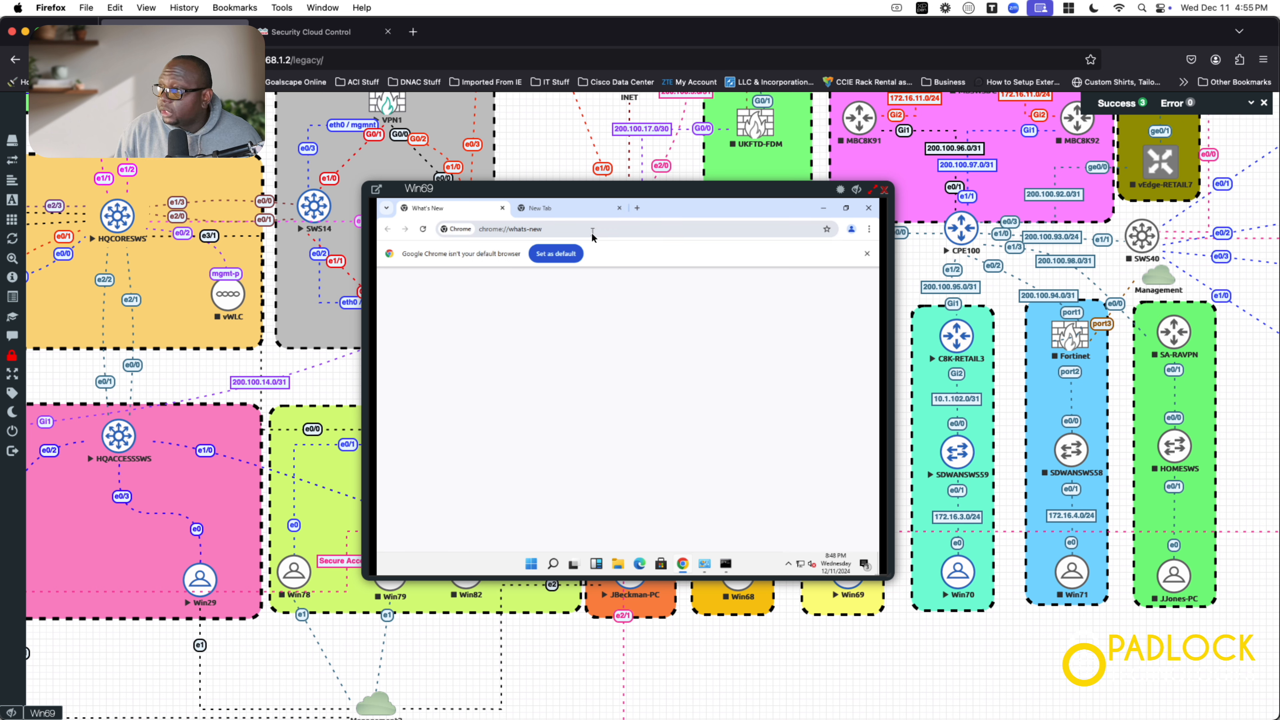
{"action": "left_click", "coordinate": [593, 235]}
{"action": "type", "text": "ip"}
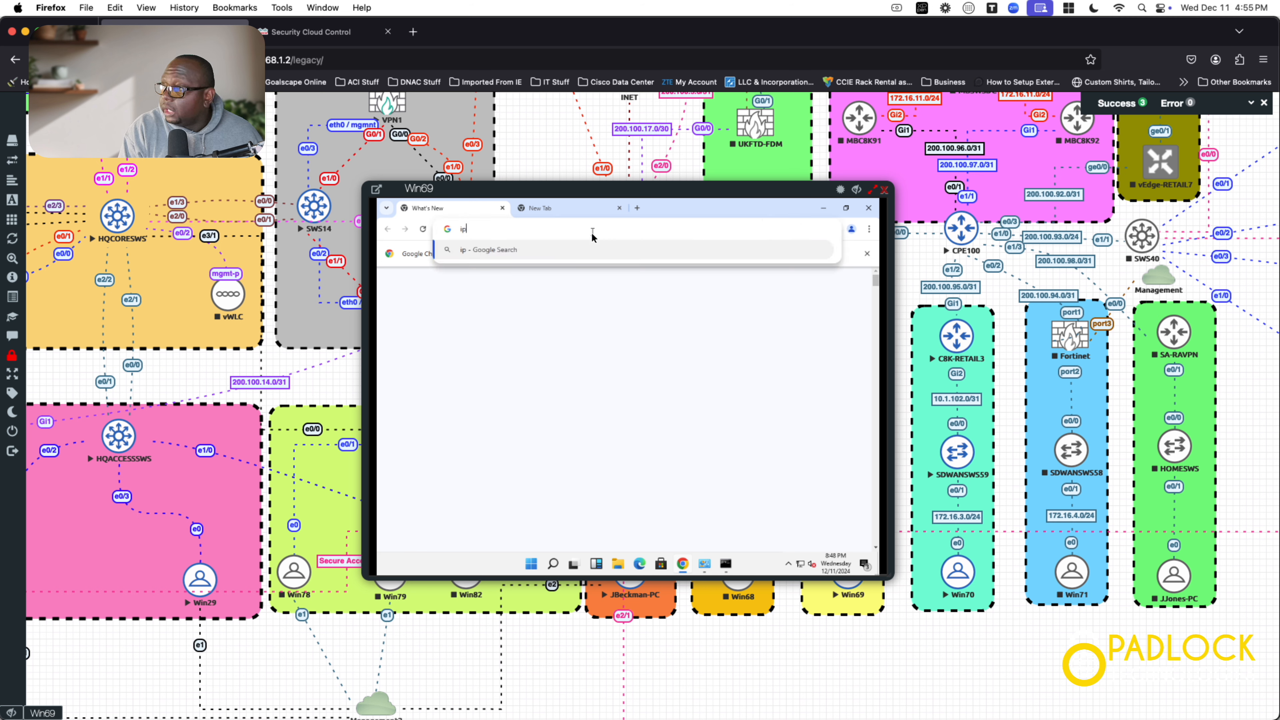
{"action": "type", "text": "chik"}
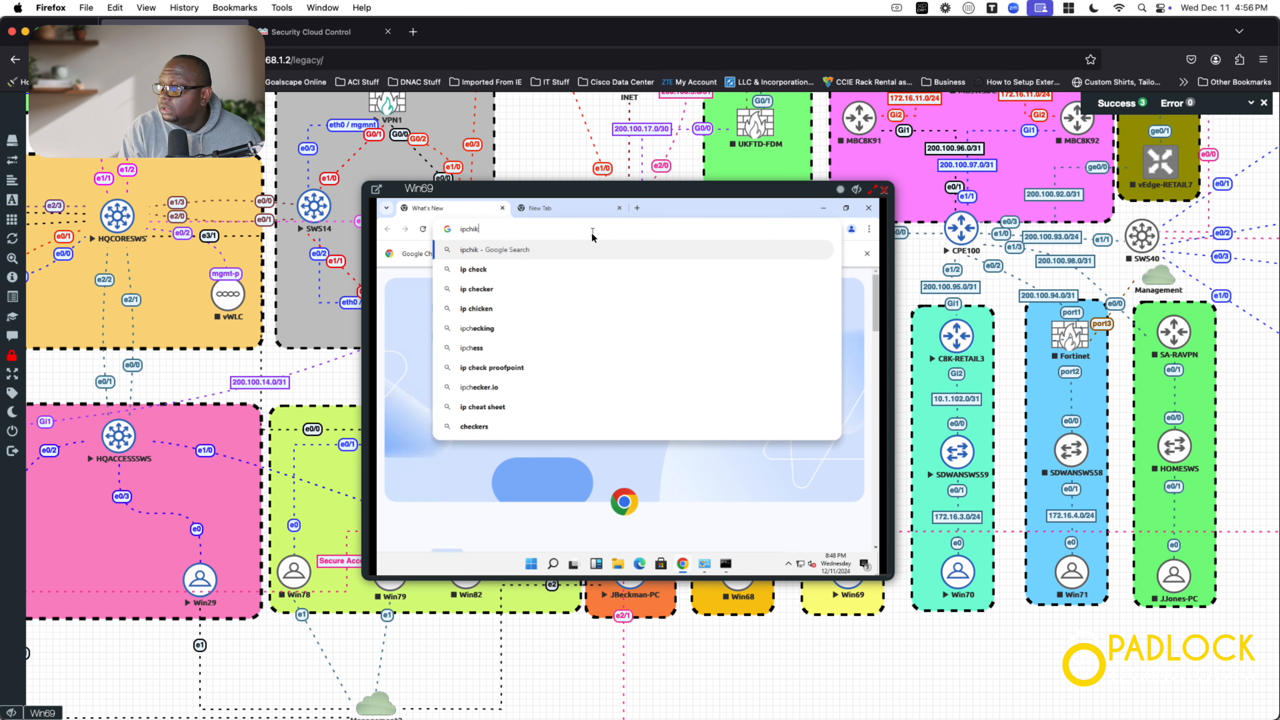
{"action": "key", "text": "BackSpace"}
{"action": "type", "text": "cken"}
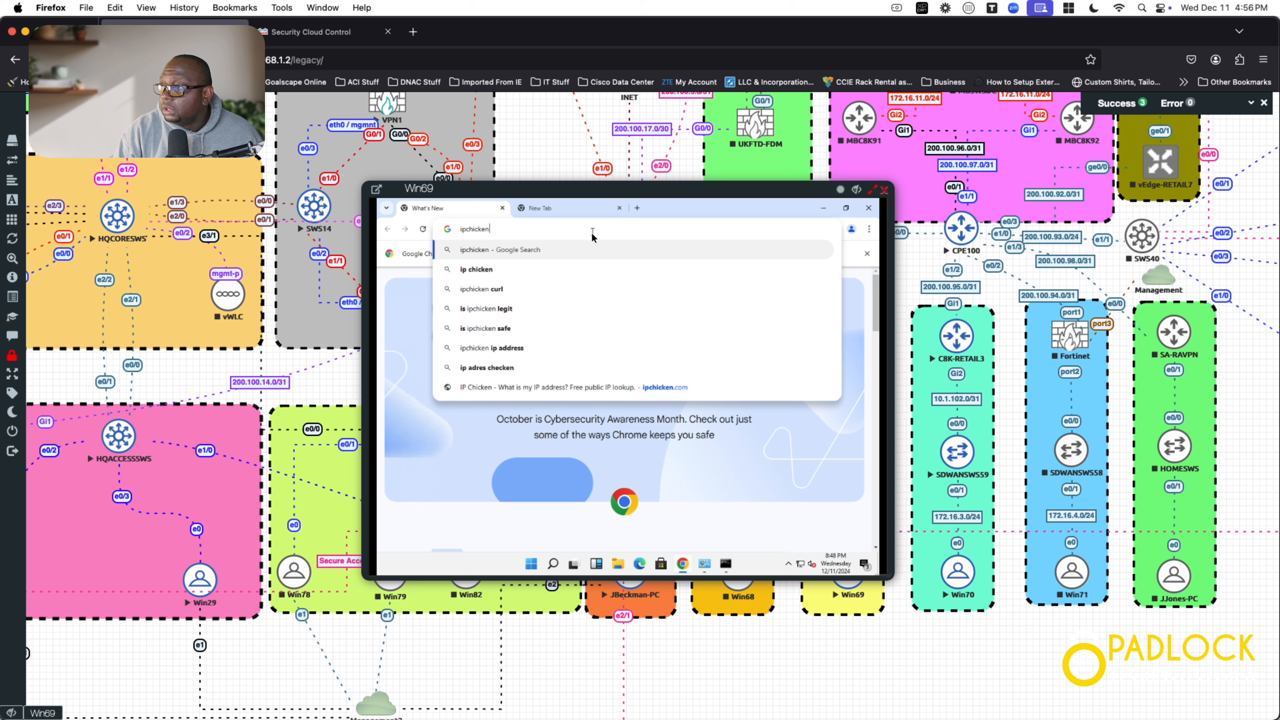
{"action": "key", "text": "Return"}
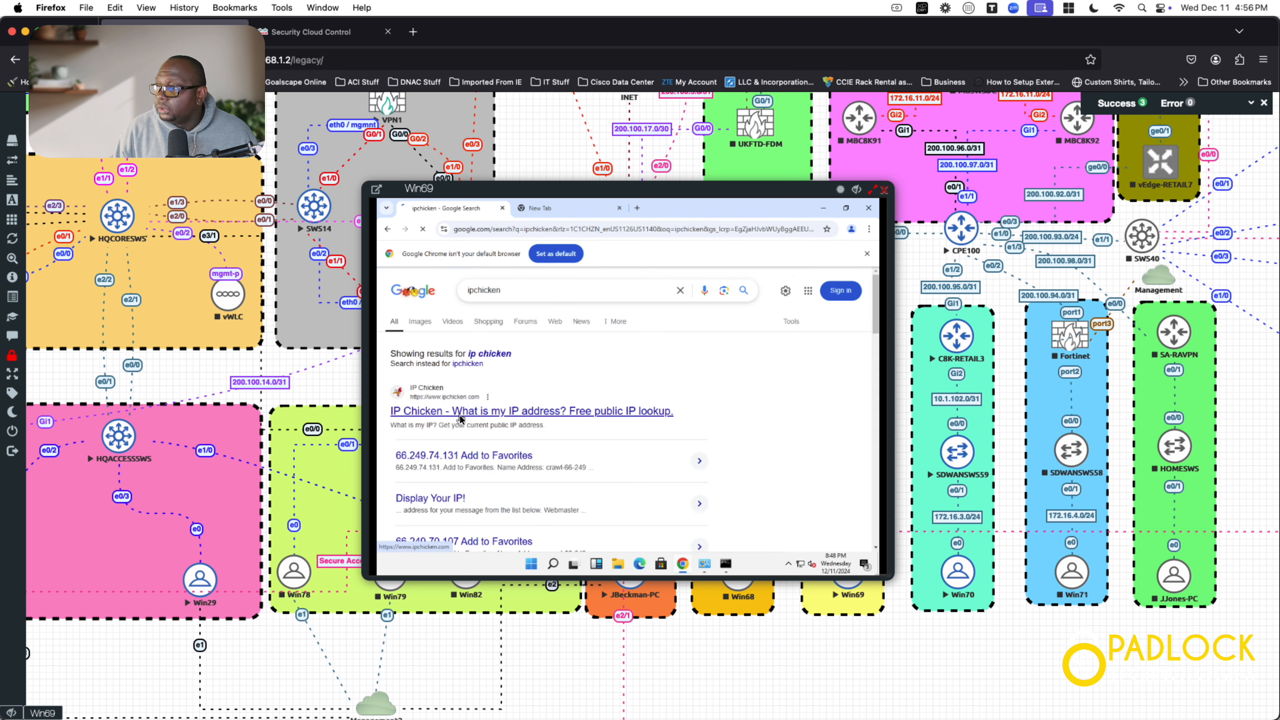
{"action": "left_click", "coordinate": [659, 415]}
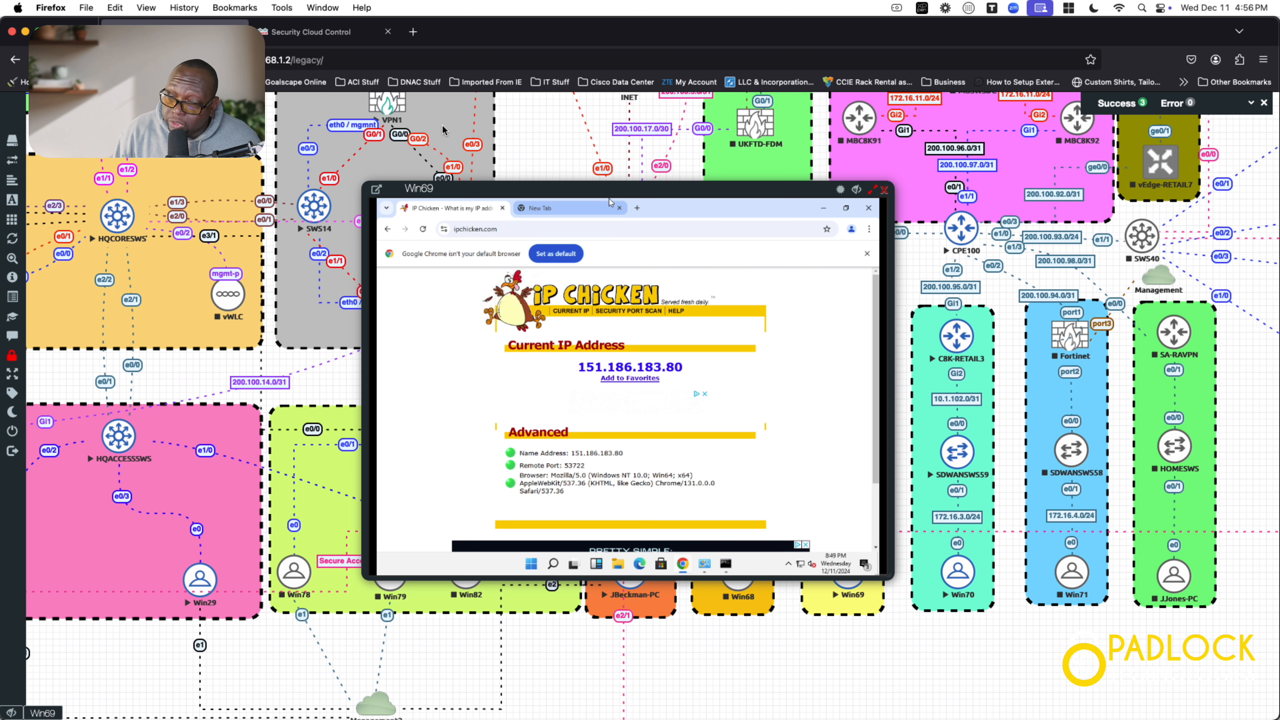
Step: Look up the host's public IP on IP Chicken in a new Firefox tab, then return to the EVE-NG tab
{"action": "left_click", "coordinate": [417, 35]}
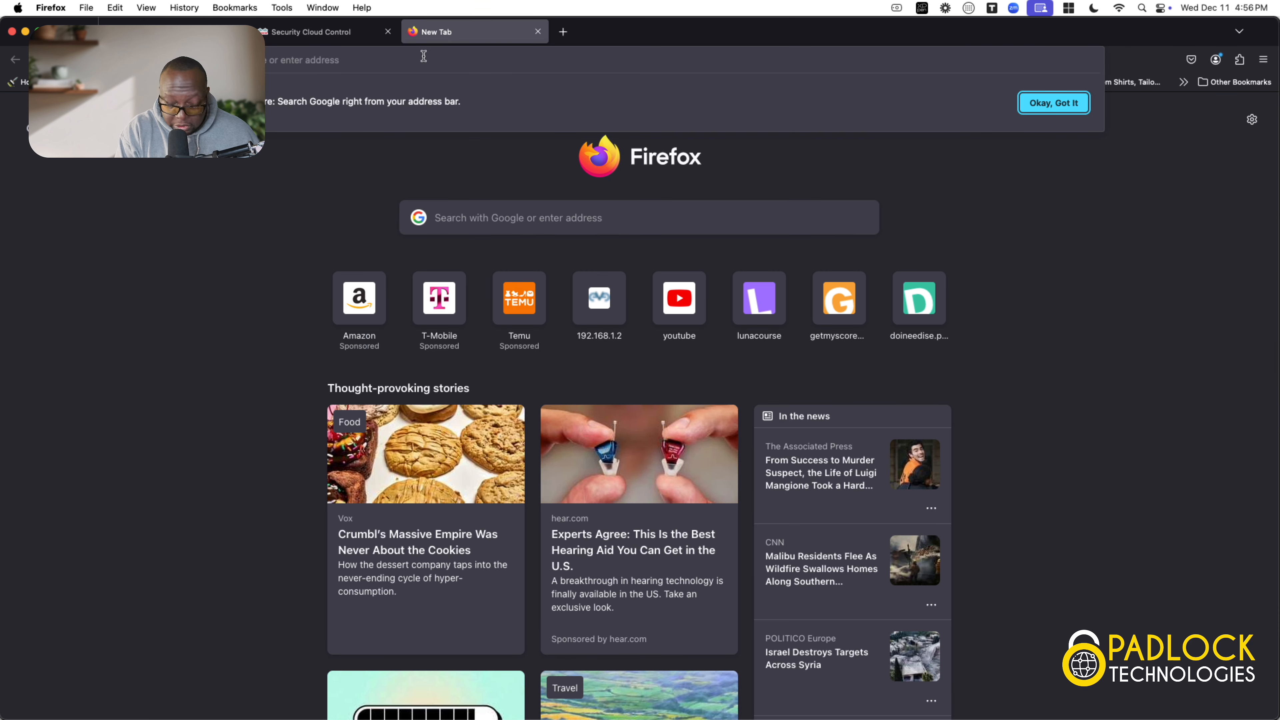
{"action": "type", "text": "ipchicken"}
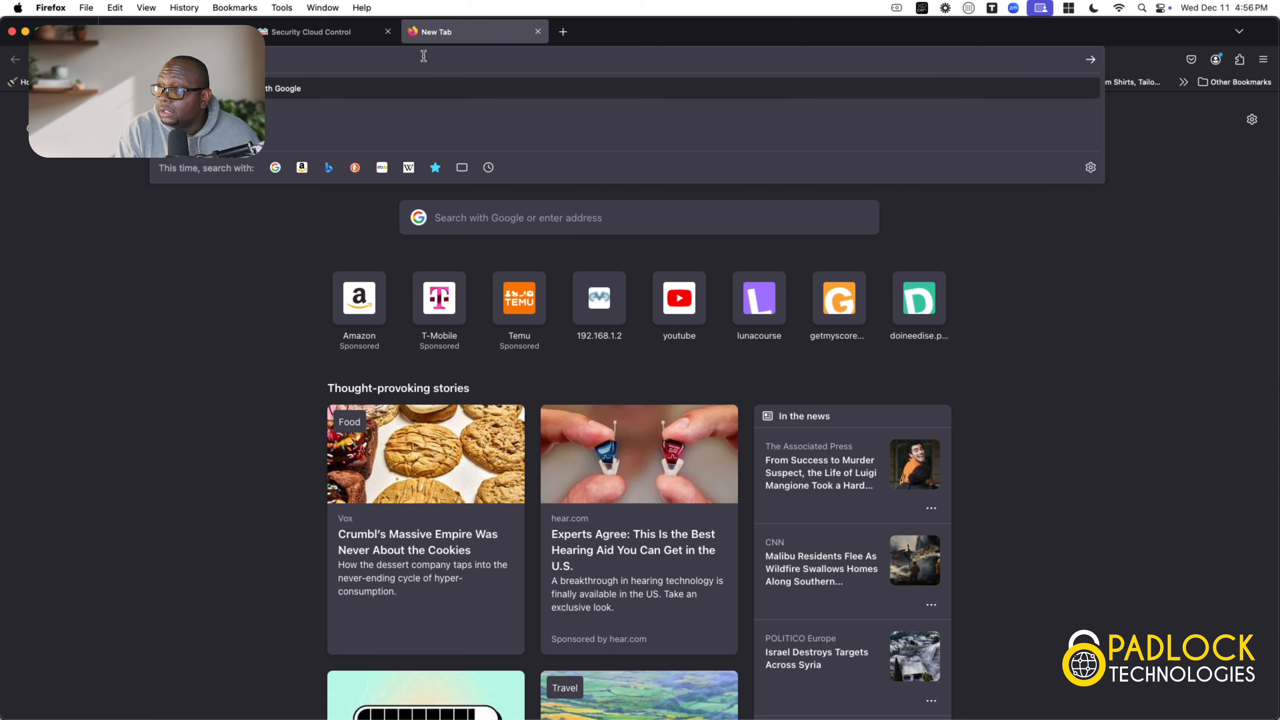
{"action": "key", "text": "Return"}
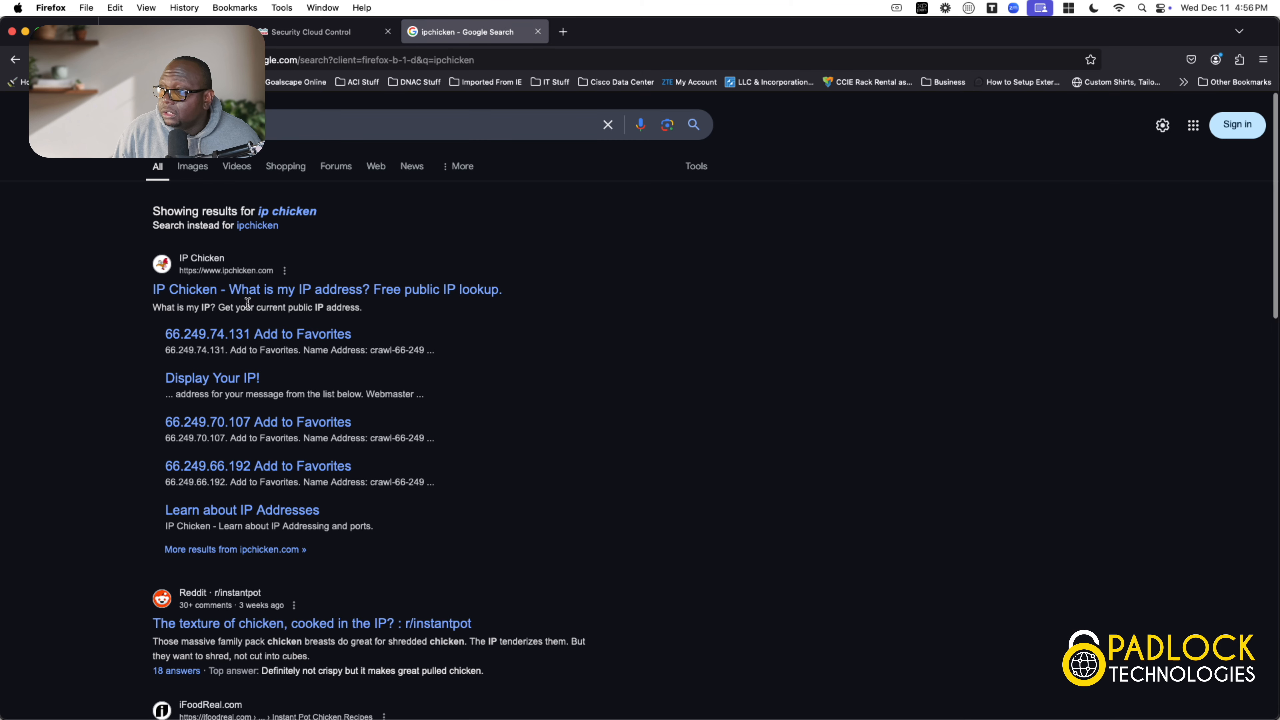
{"action": "left_click", "coordinate": [249, 291]}
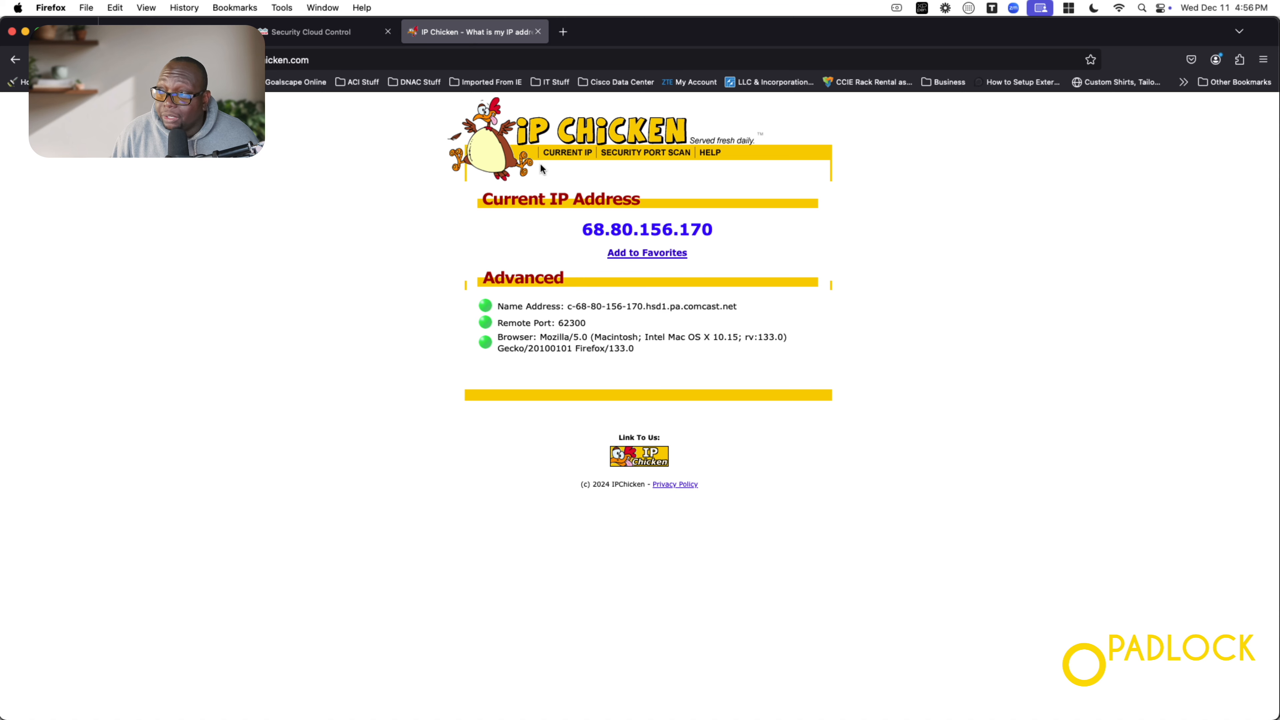
{"action": "left_click", "coordinate": [171, 32]}
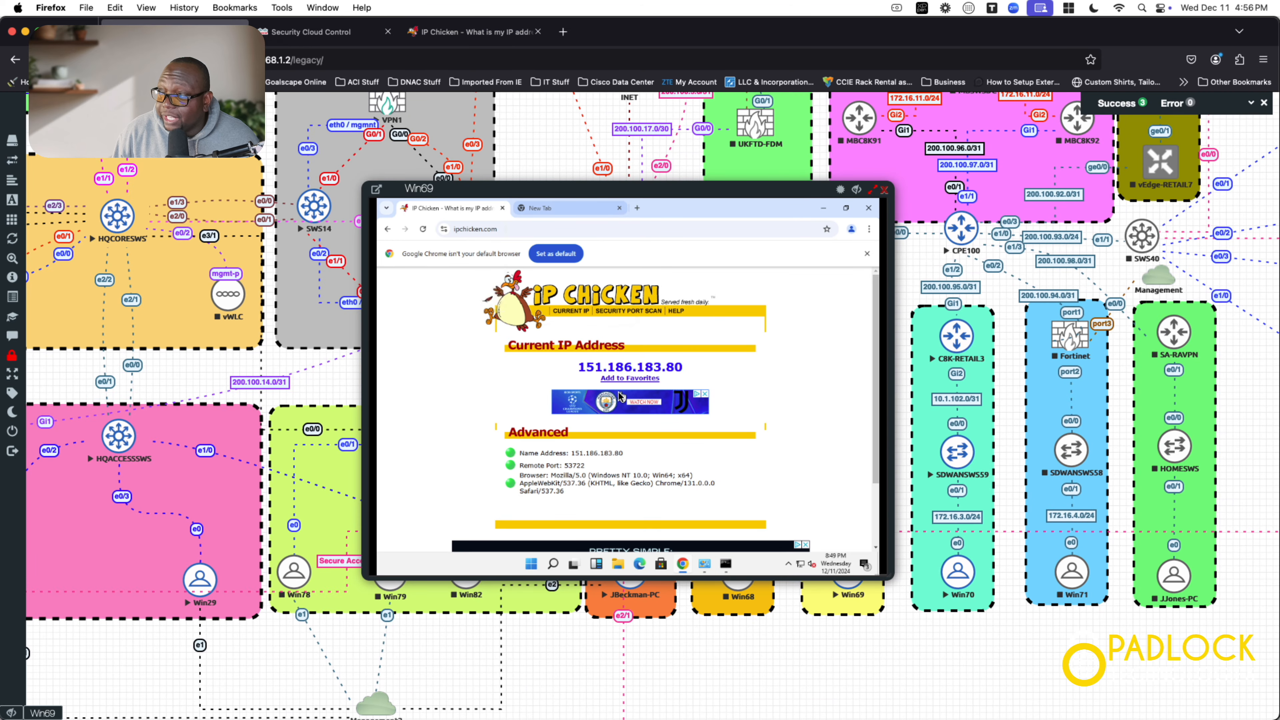